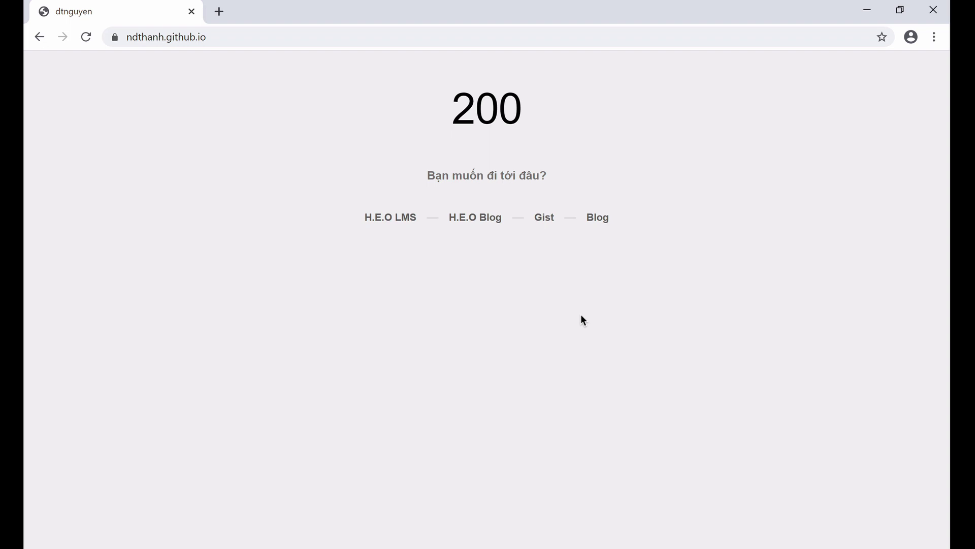
Step: Look over the ndthanh.github.io page in Chrome, then switch to the TestSelenium workbook
left_click(233, 38)
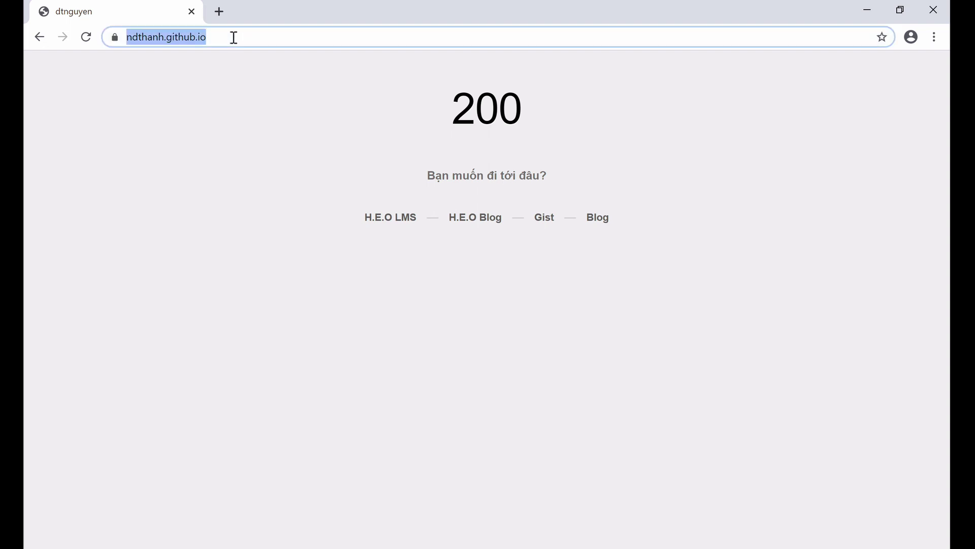
left_click(253, 119)
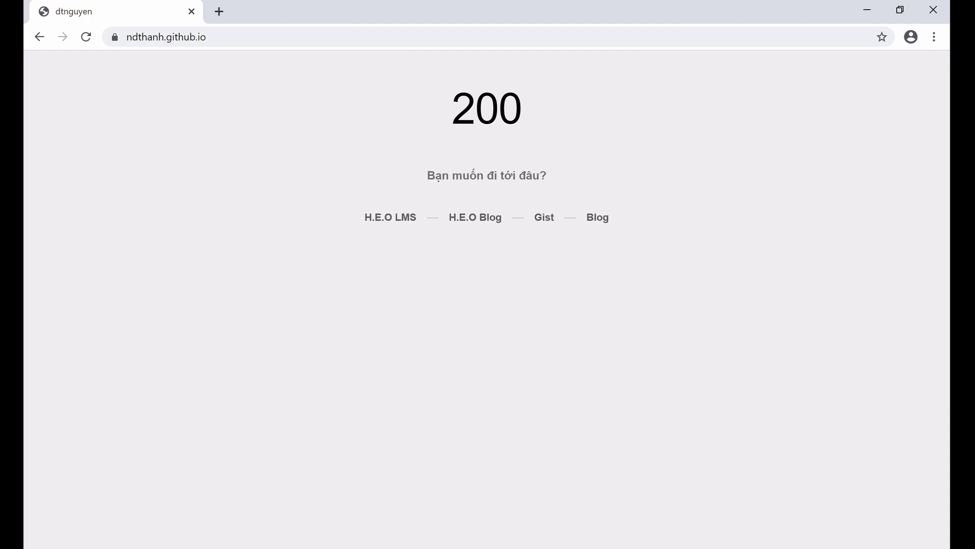
key("alt+Tab")
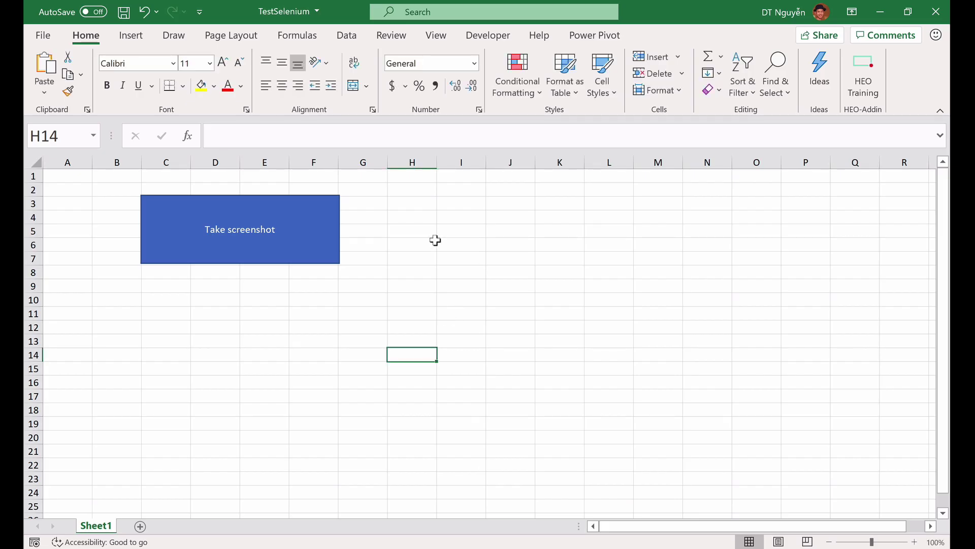
Step: Run the blue 'Take screenshot' button's Selenium macro in the TestSelenium workbook
left_click(435, 241)
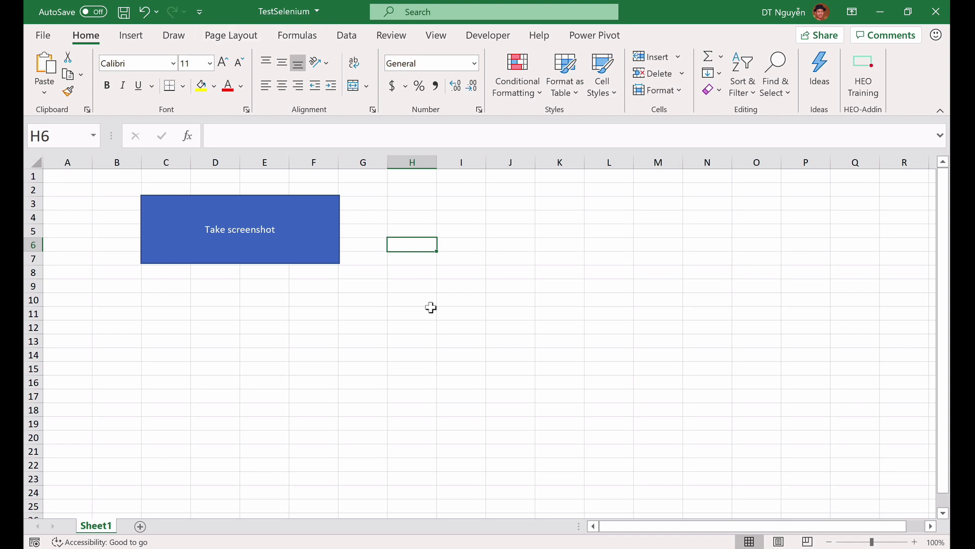
left_click(254, 243)
Step: Open screenshot.jpg from the Selenium folder in Photos to check the '200' page, then close it
left_click(401, 543)
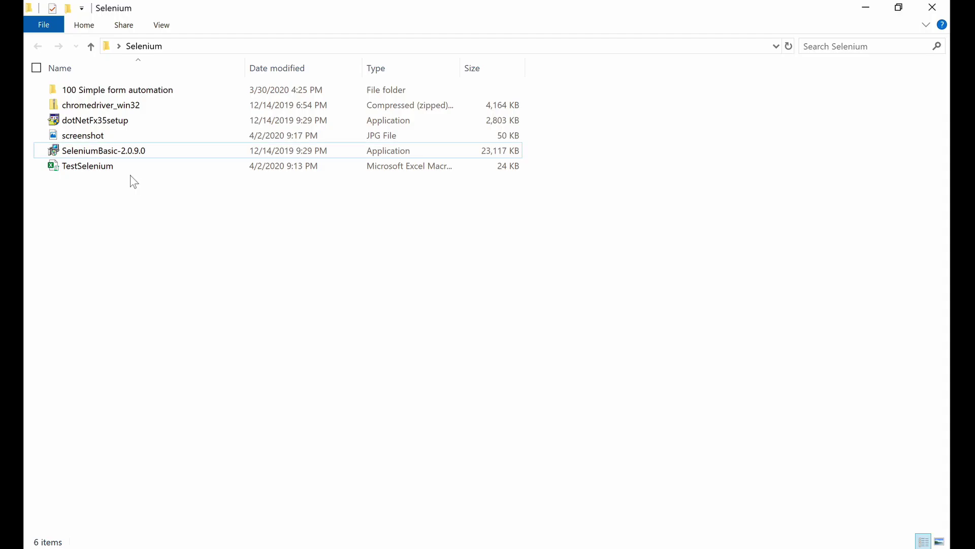
double_click(102, 135)
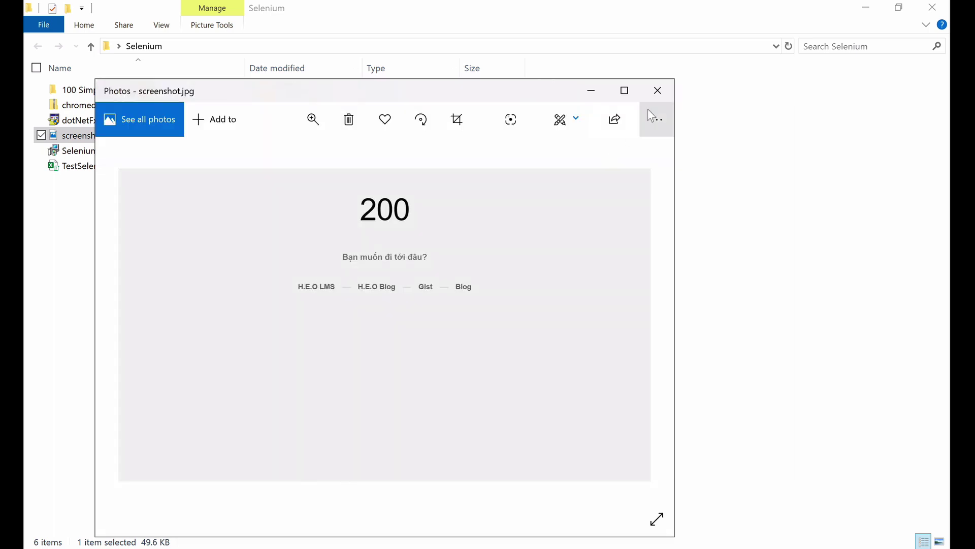
left_click(657, 90)
left_click(655, 294)
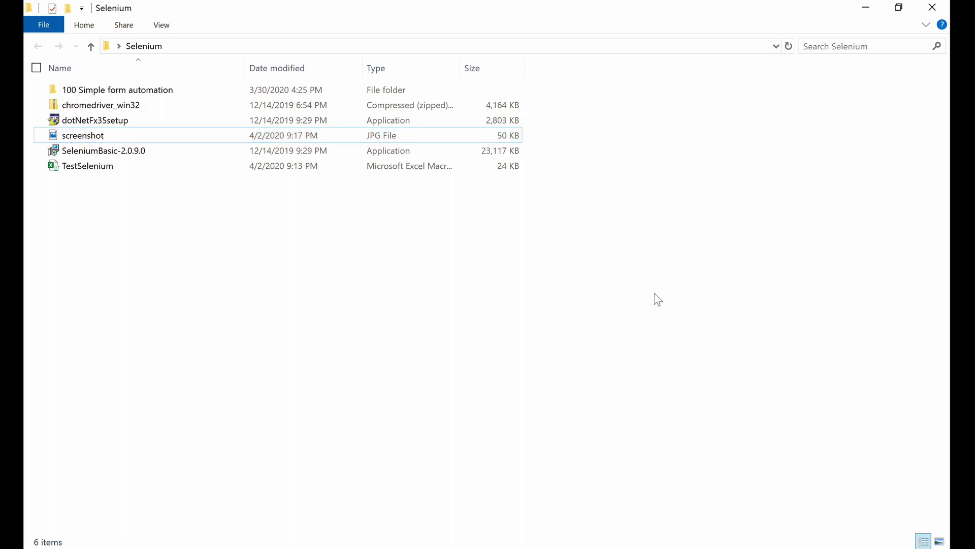
Step: Close the TestSelenium workbook with Ctrl+W, answering the save-changes prompt
left_click(871, 13)
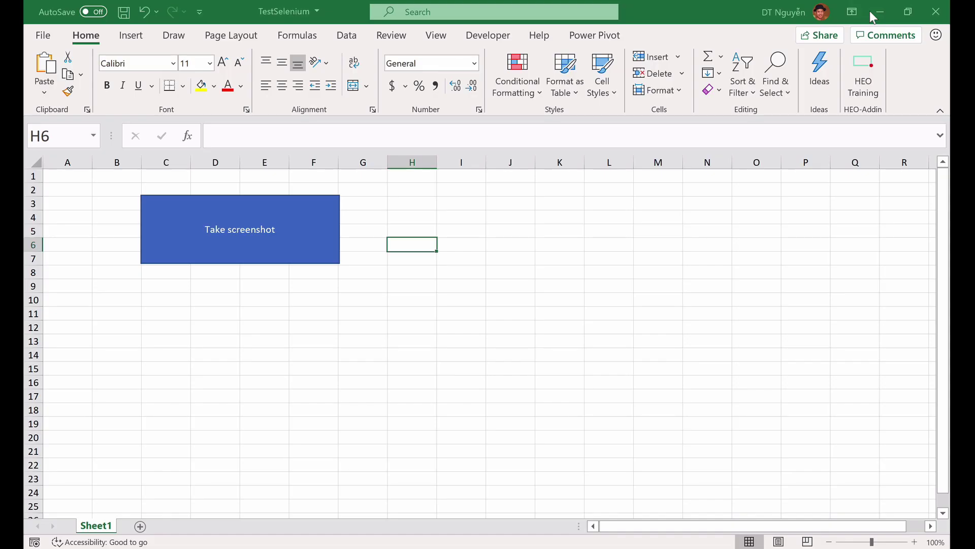
left_click(506, 322)
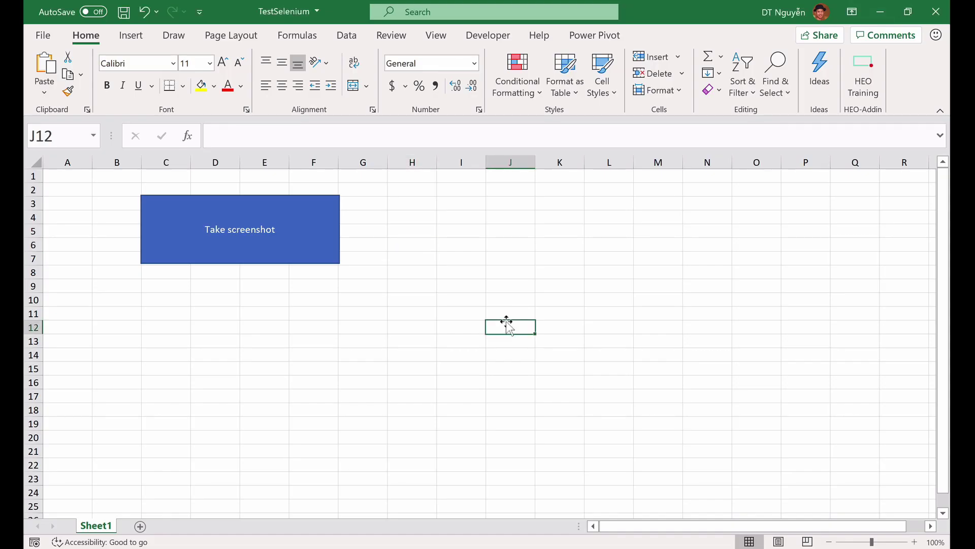
key("ctrl+w")
left_click(507, 321)
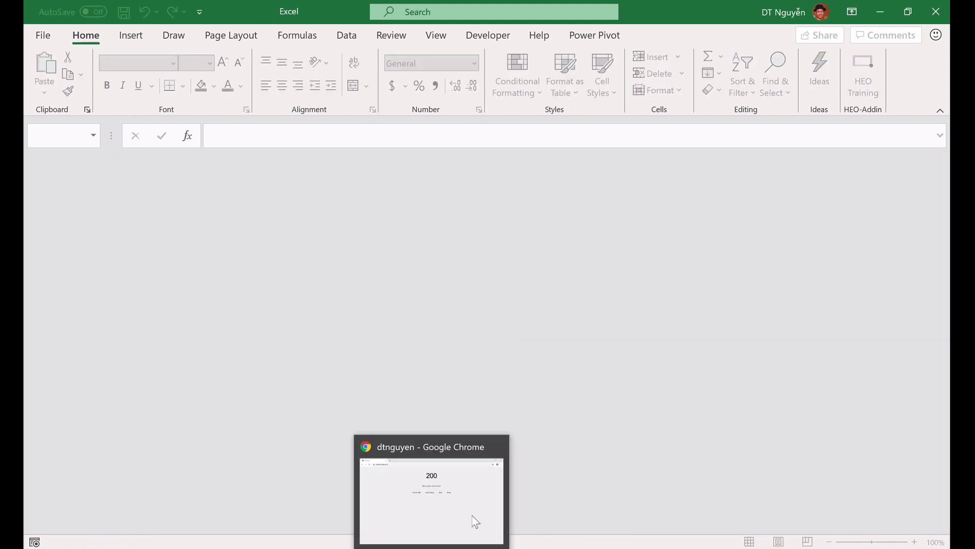
Step: Select the SeleniumBasic download link on line 2 of the Notepad setup notes, then return to Chrome
left_click(539, 488)
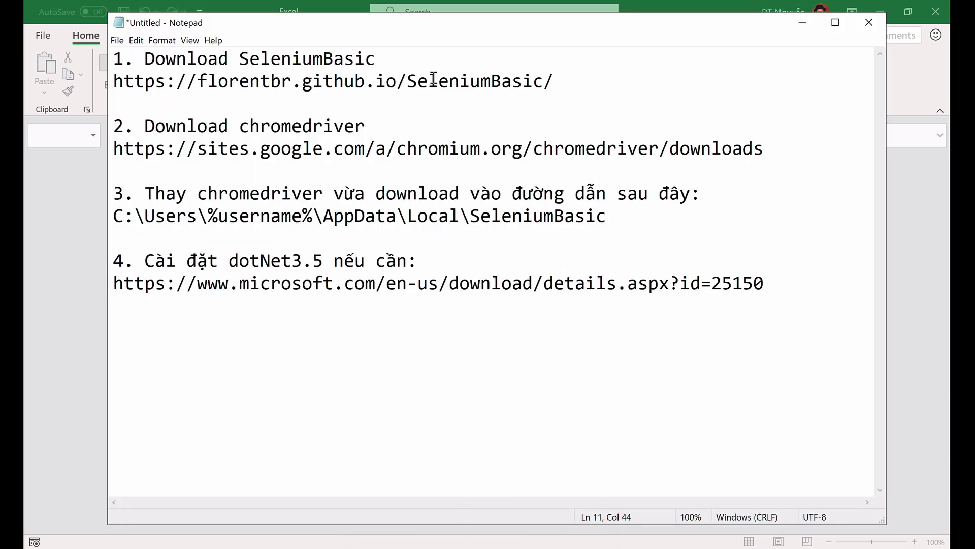
left_click_drag(555, 82, 114, 81)
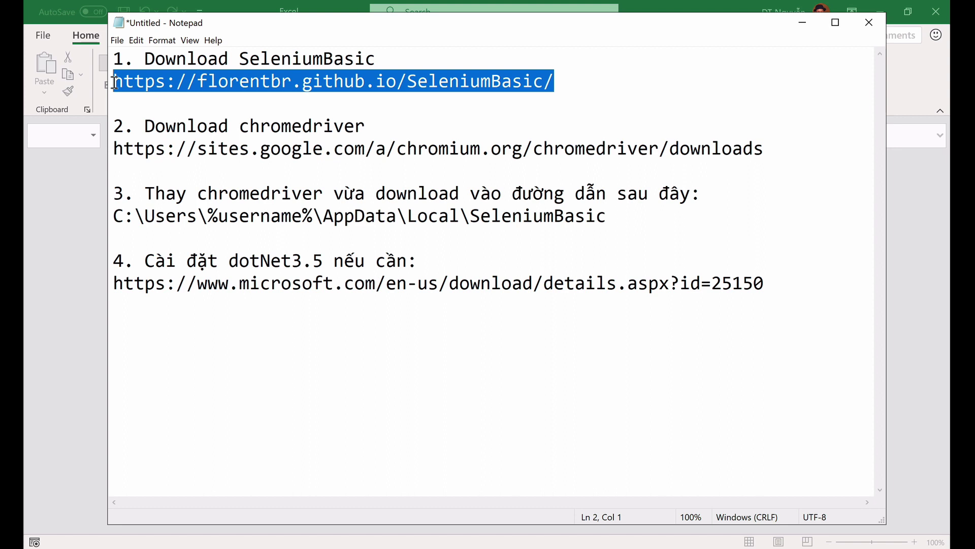
left_click(597, 88)
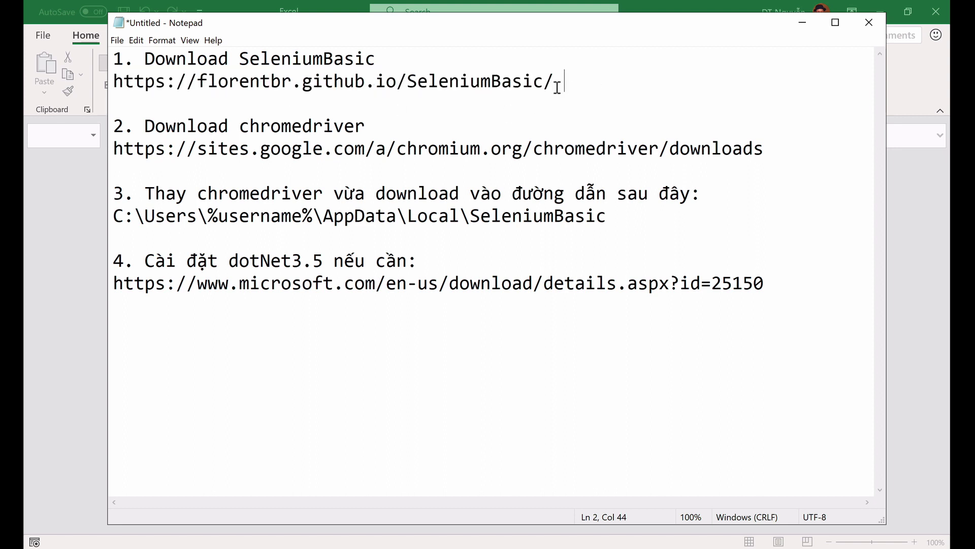
left_click_drag(547, 86, 111, 79)
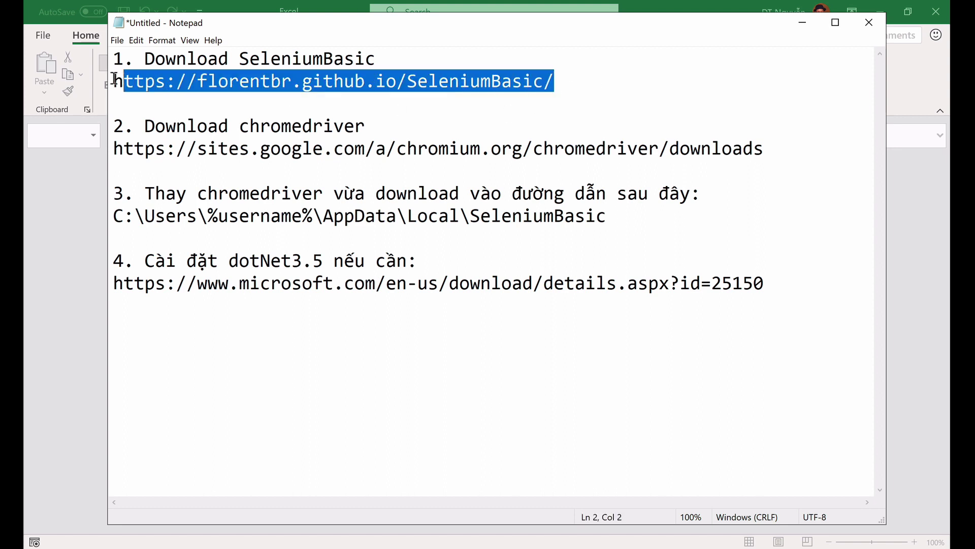
left_click(391, 534)
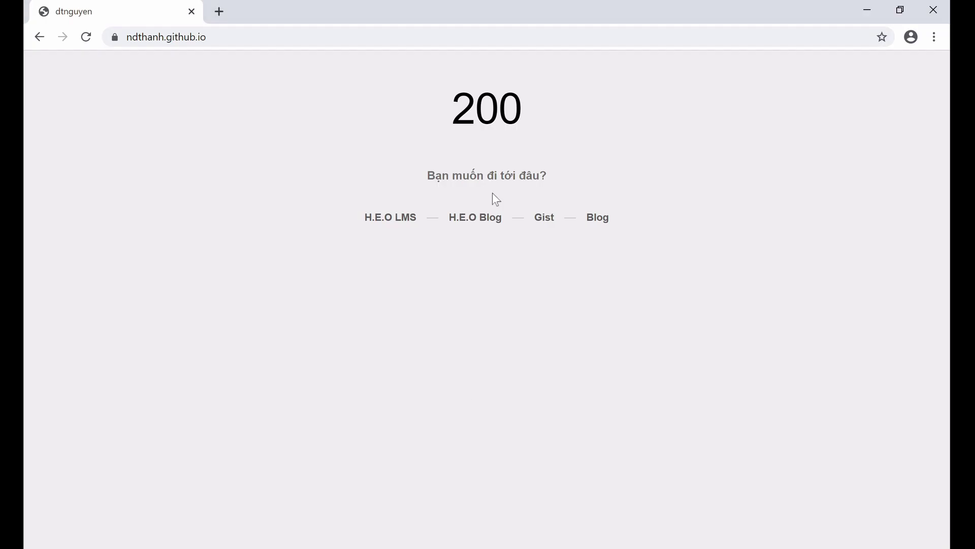
Step: Load the copied SeleniumBasic link in a new Chrome tab
left_click(219, 11)
type("https://florentbr.github.io/SeleniumBasic/")
key("Return")
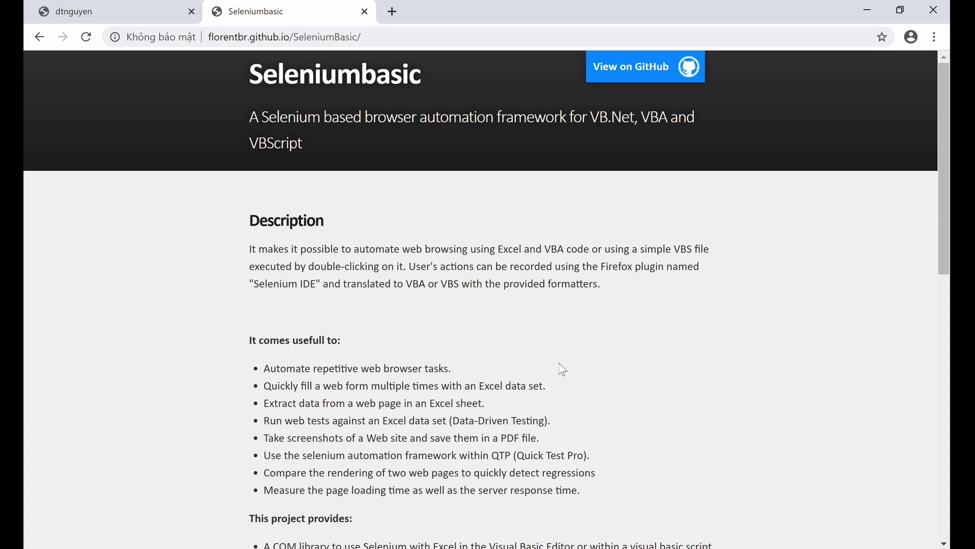
left_click_drag(254, 76, 453, 72)
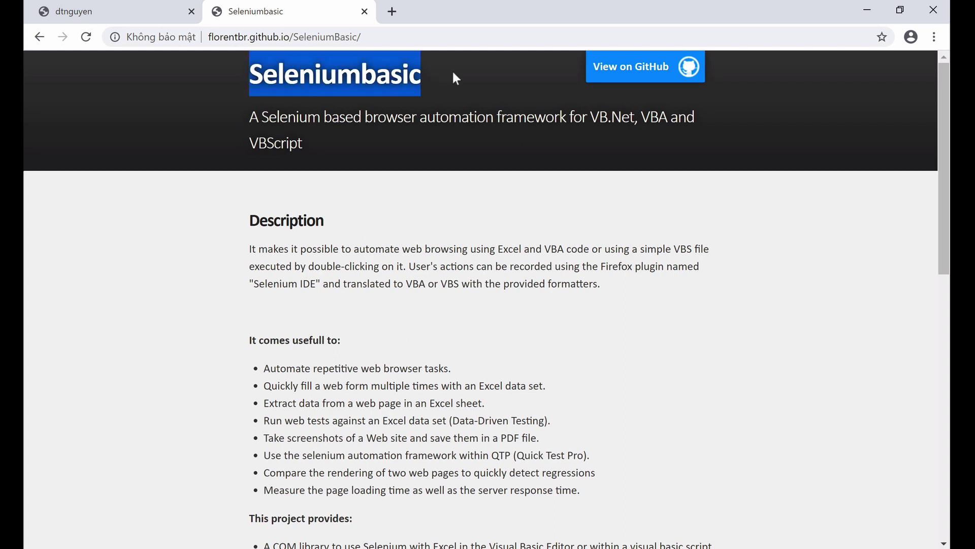
left_click(501, 258)
Step: Scroll to the Download section and open the SeleniumBasic v2.0.9.0 release page
scroll(619, 338, "down", 2)
scroll(619, 338, "down", 4)
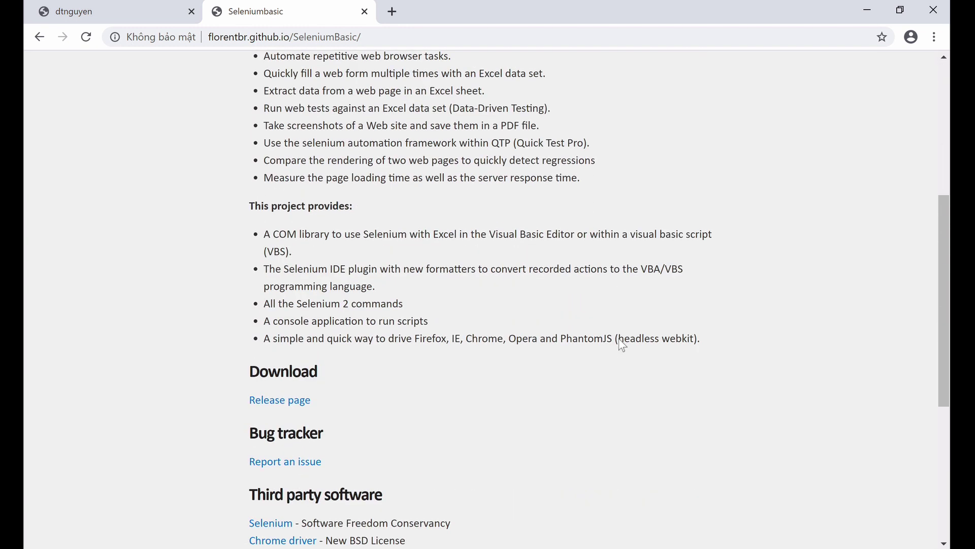
scroll(619, 339, "down", 2)
left_click_drag(255, 241, 327, 244)
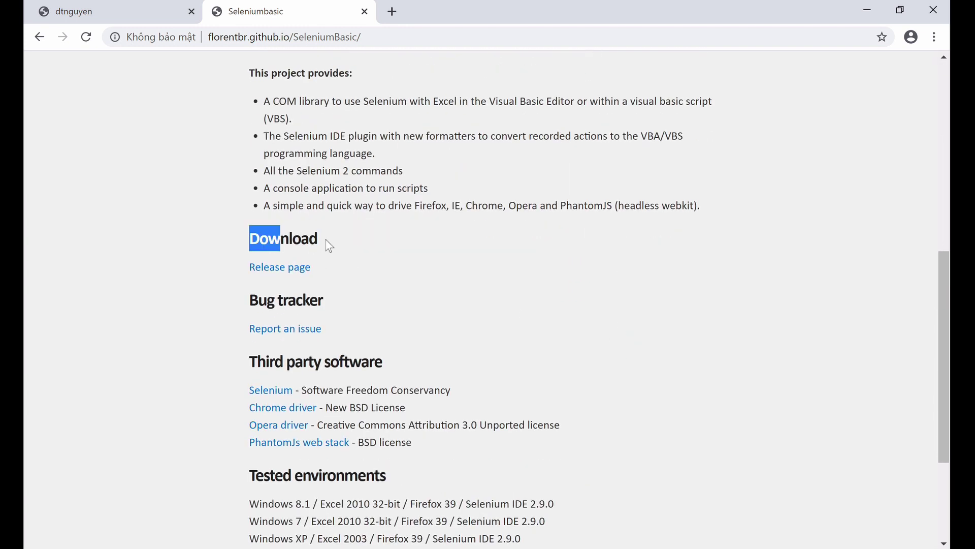
left_click(324, 239)
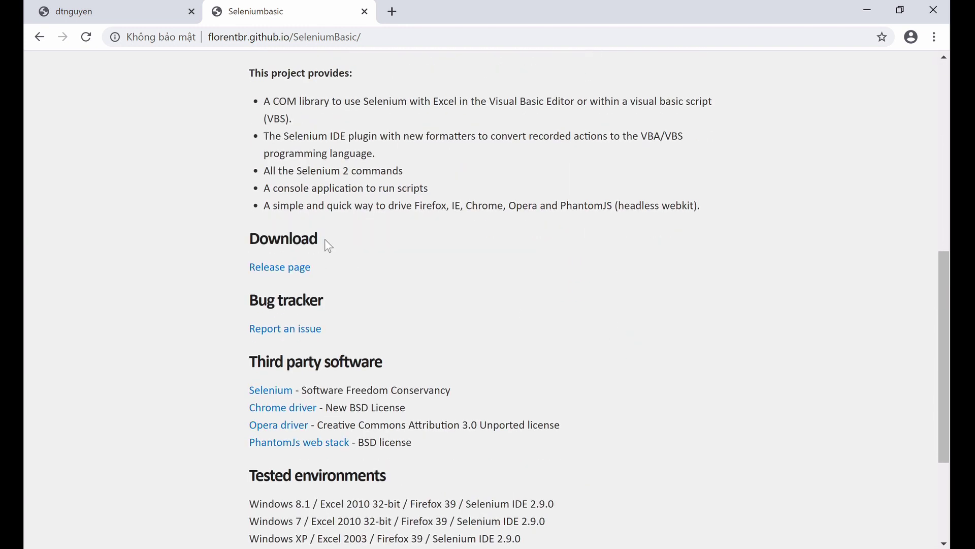
left_click(280, 268)
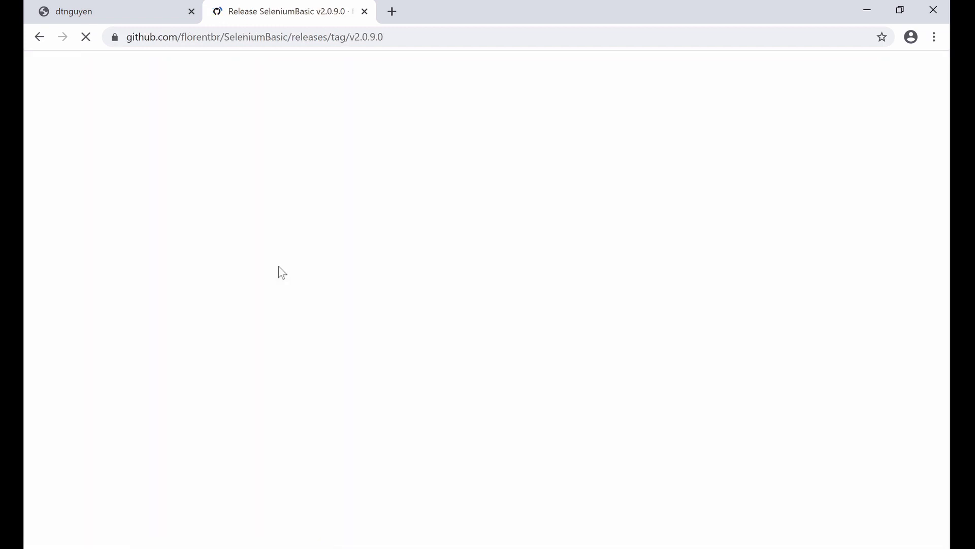
scroll(487, 388, "down", 2)
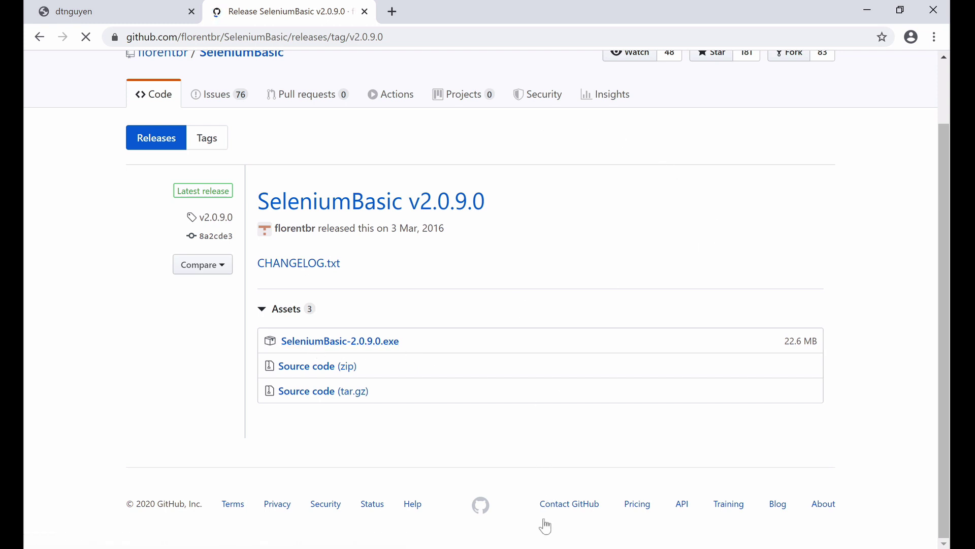
key("alt+Tab")
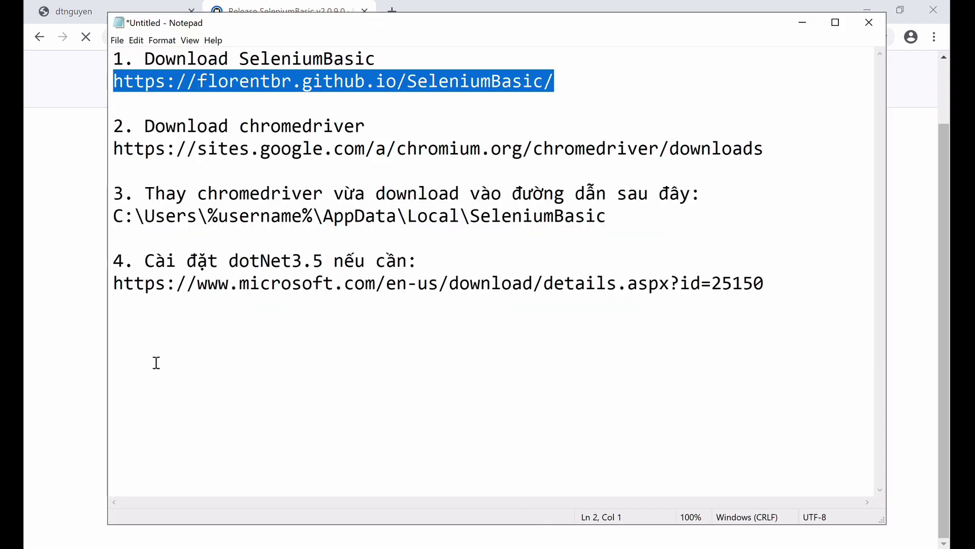
Step: Run the SeleniumBasic-2.0.9.0 installer through to Ready to Install with full installation, then cancel setup
left_click(401, 544)
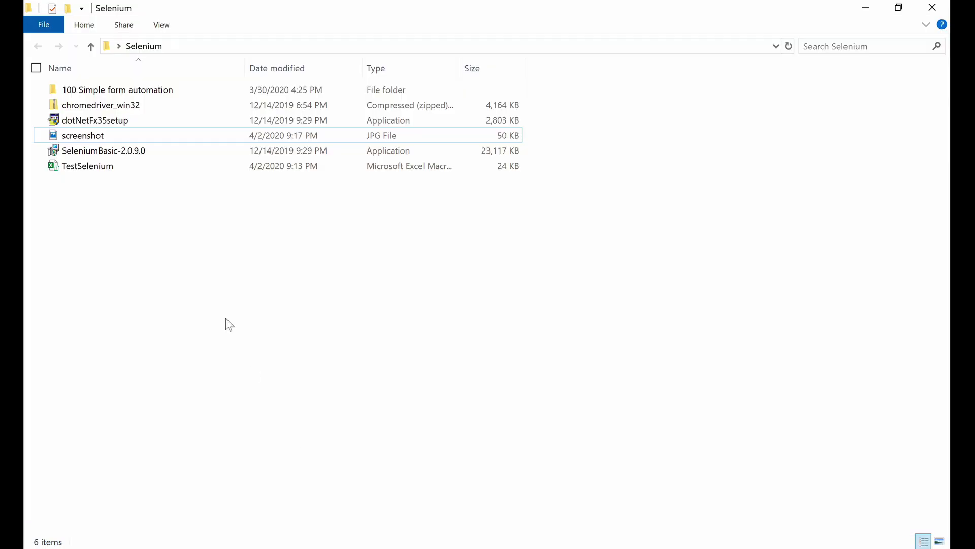
double_click(147, 151)
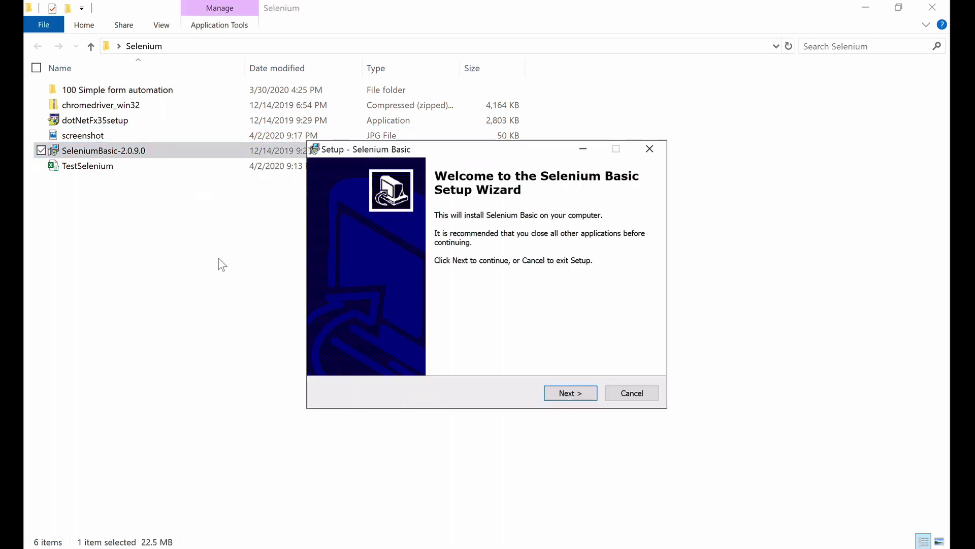
left_click(566, 392)
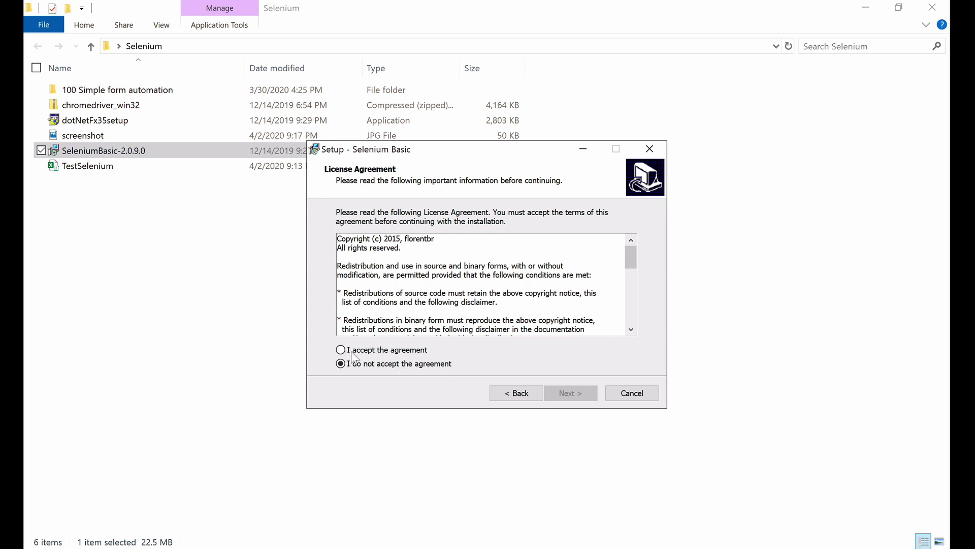
left_click(372, 350)
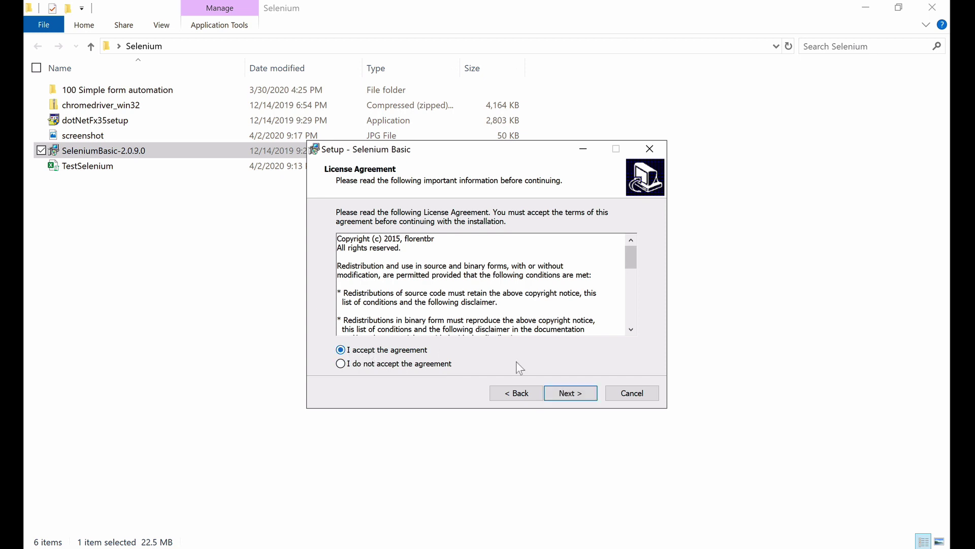
left_click(571, 395)
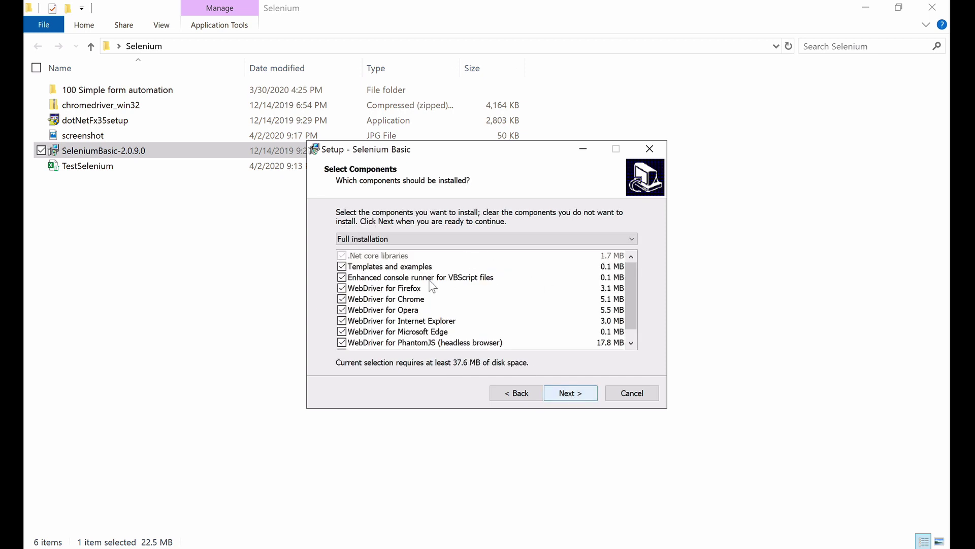
left_click_drag(631, 310, 630, 260)
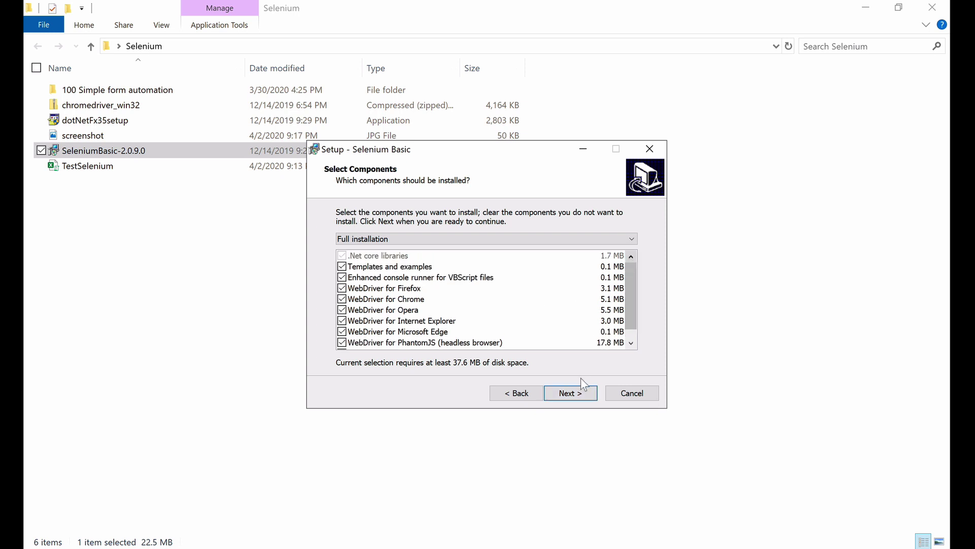
left_click(574, 399)
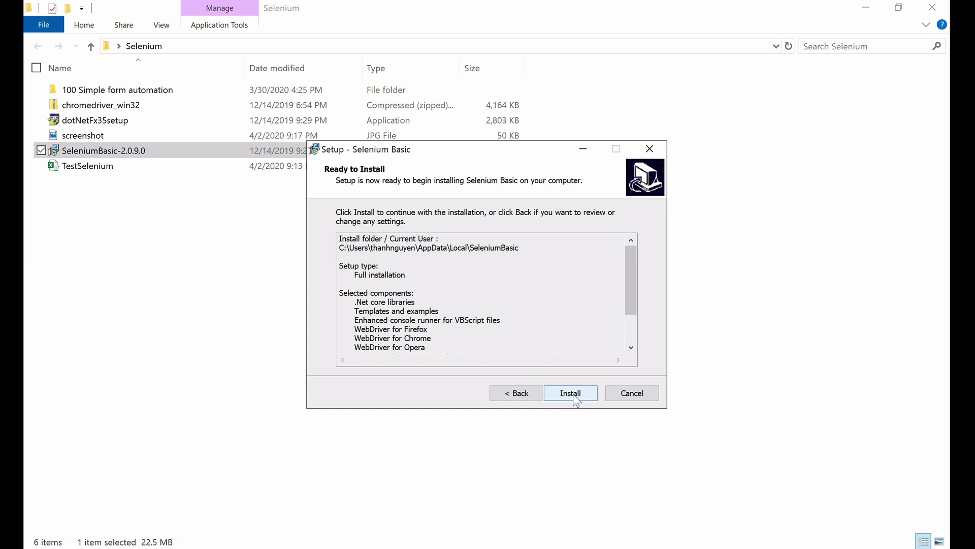
left_click(644, 397)
left_click(517, 358)
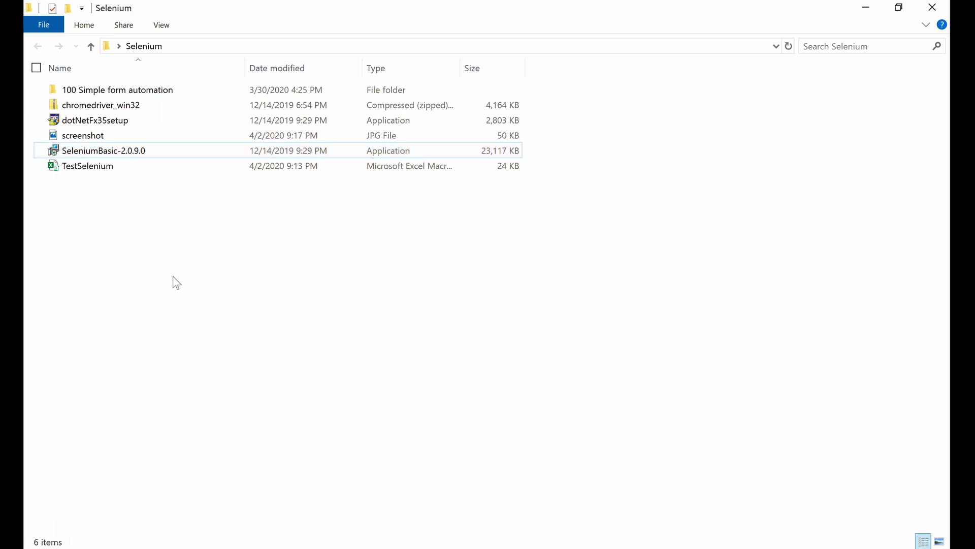
Step: Copy the chromedriver downloads link on line 5 of the notes, then return to Chrome
left_click(544, 546)
left_click(386, 444)
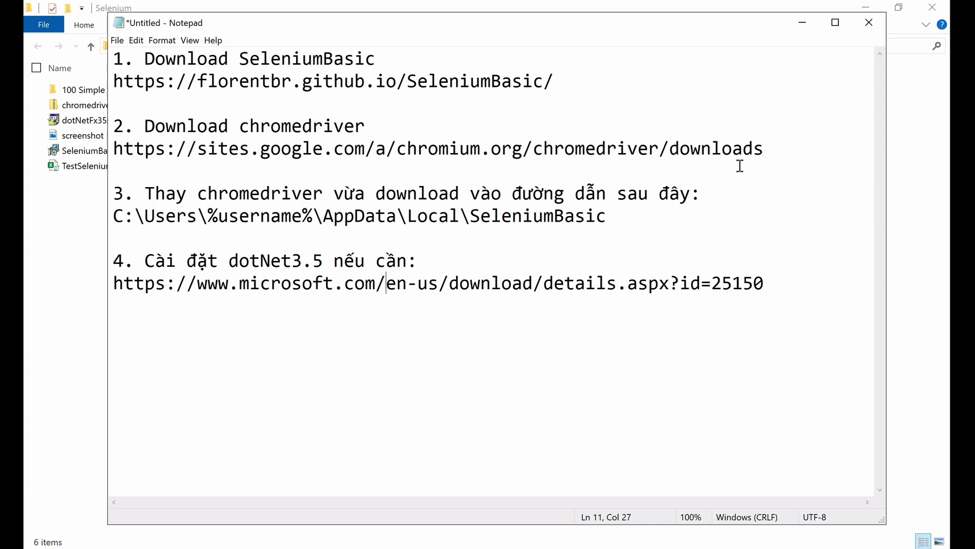
left_click_drag(765, 149, 115, 151)
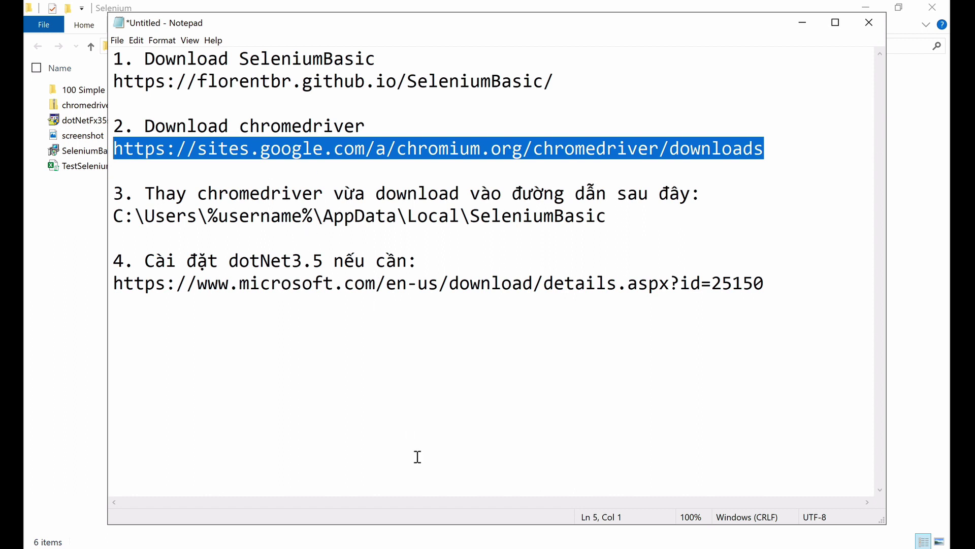
left_click(435, 546)
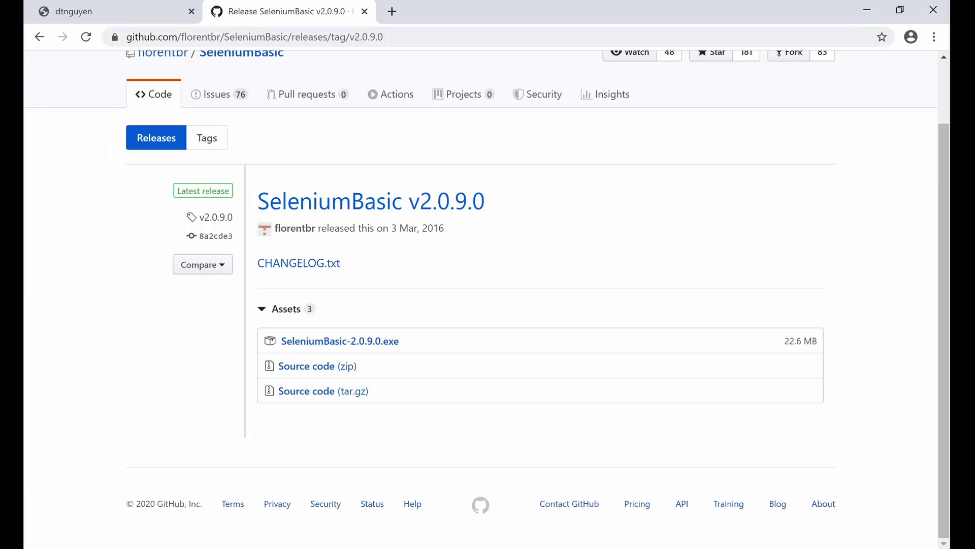
Step: Load the ChromeDriver Downloads page from the pasted link, then minimize Chrome
left_click(401, 32)
type("https://sites.google.com/a/chromium.org/chromedriver/downloads")
key("Return")
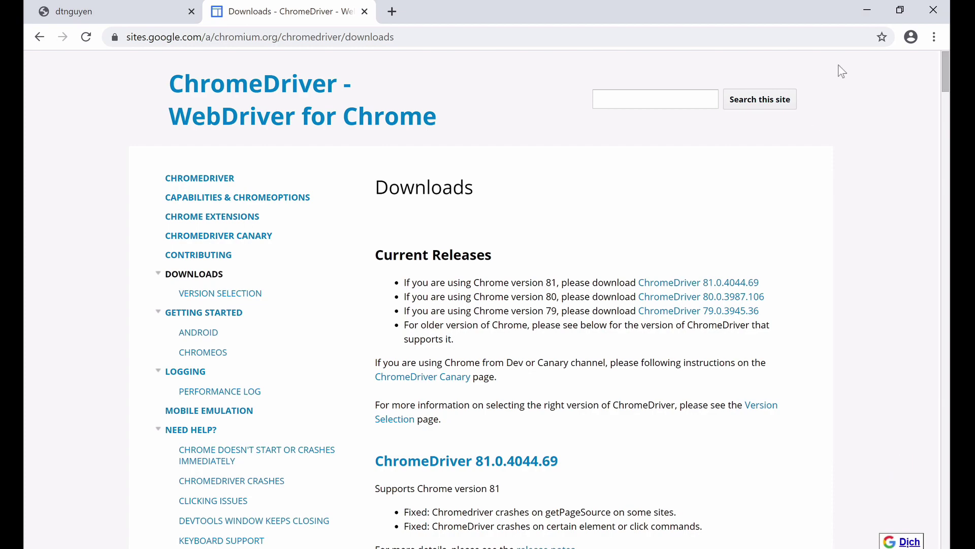
left_click(867, 10)
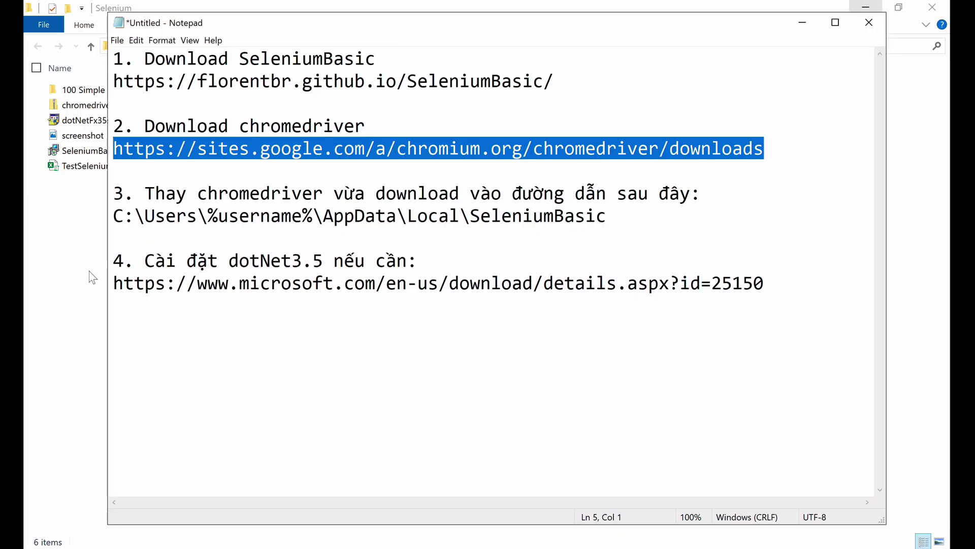
Step: Select the chromedriver_win32 zip in the Selenium folder and check its options menu
left_click(70, 248)
left_click(148, 103)
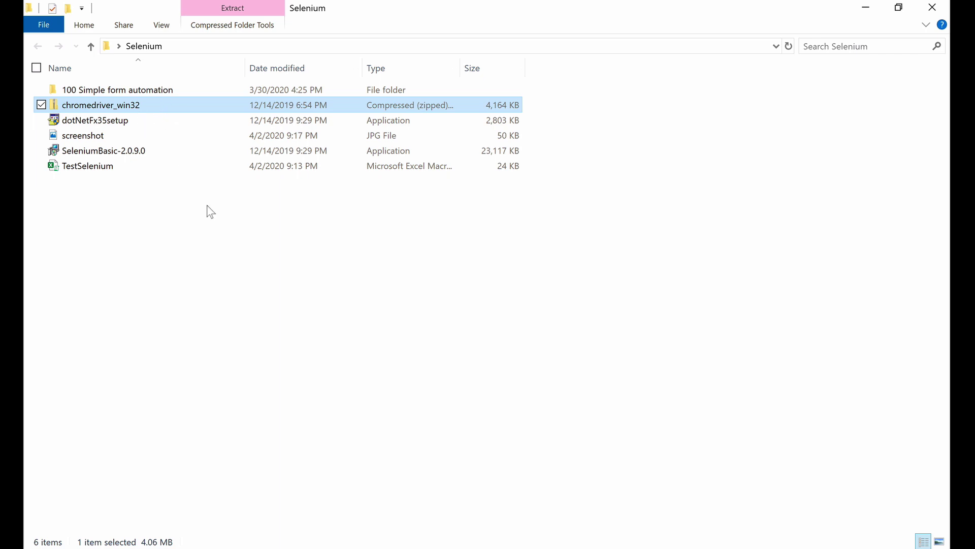
right_click(147, 109)
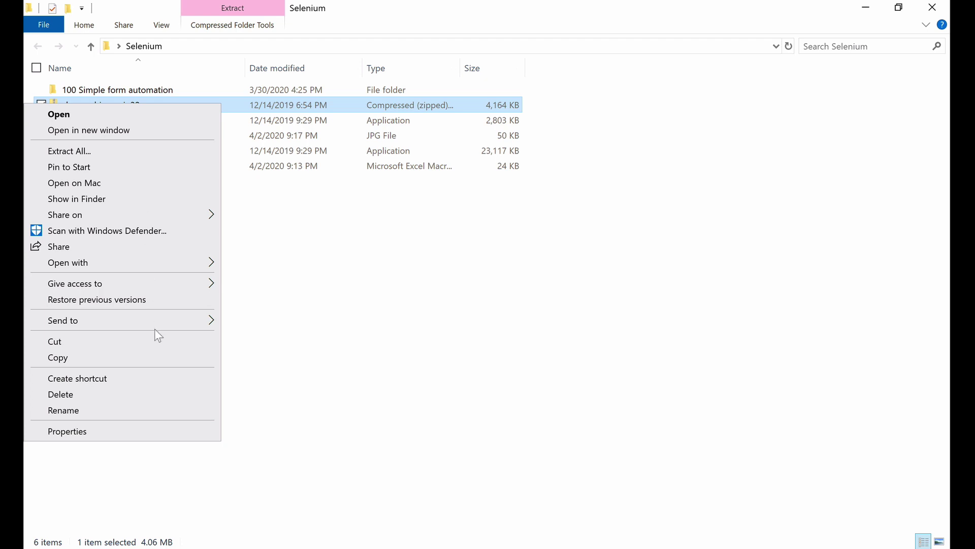
left_click(141, 357)
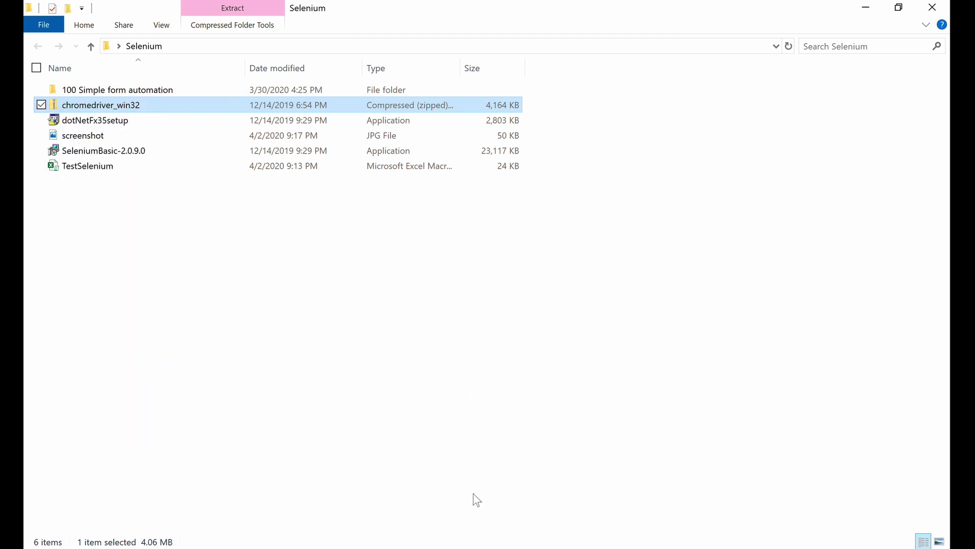
Step: Select the C:\Users\%username%\AppData\Local\SeleniumBasic path in the Notepad notes
left_click(422, 547)
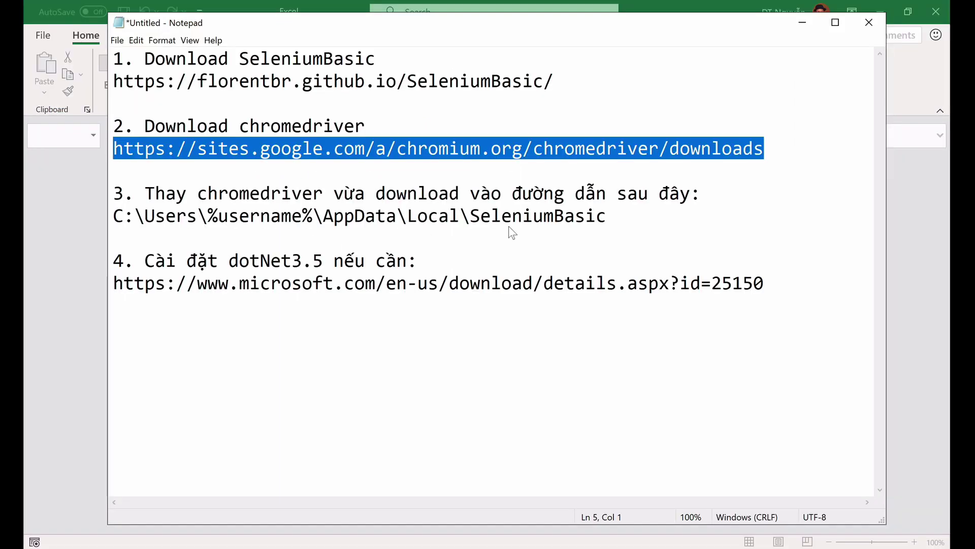
left_click(616, 216)
left_click_drag(619, 217, 109, 216)
key("ctrl+c")
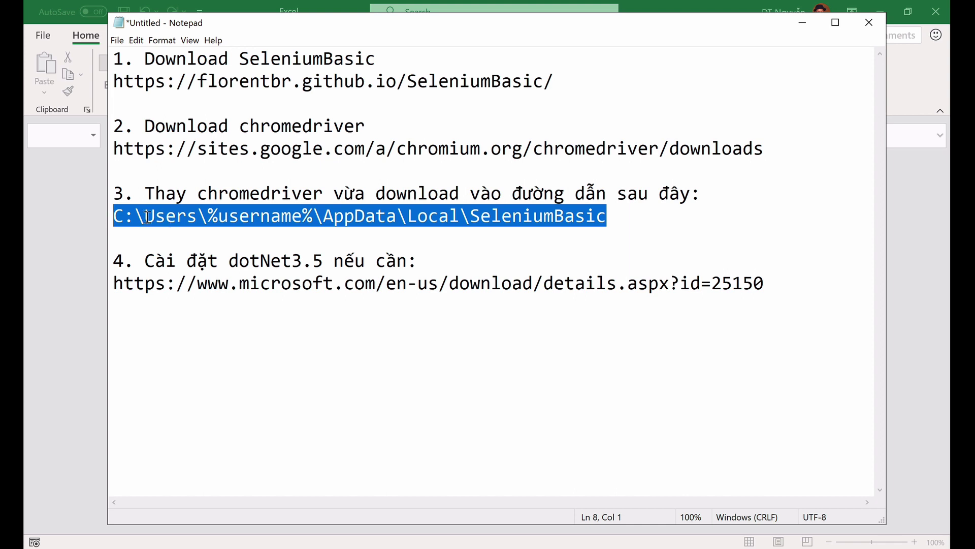
Step: Go to the AppData\Local\SeleniumBasic folder by pasting its copied path into Explorer
key("alt+Tab")
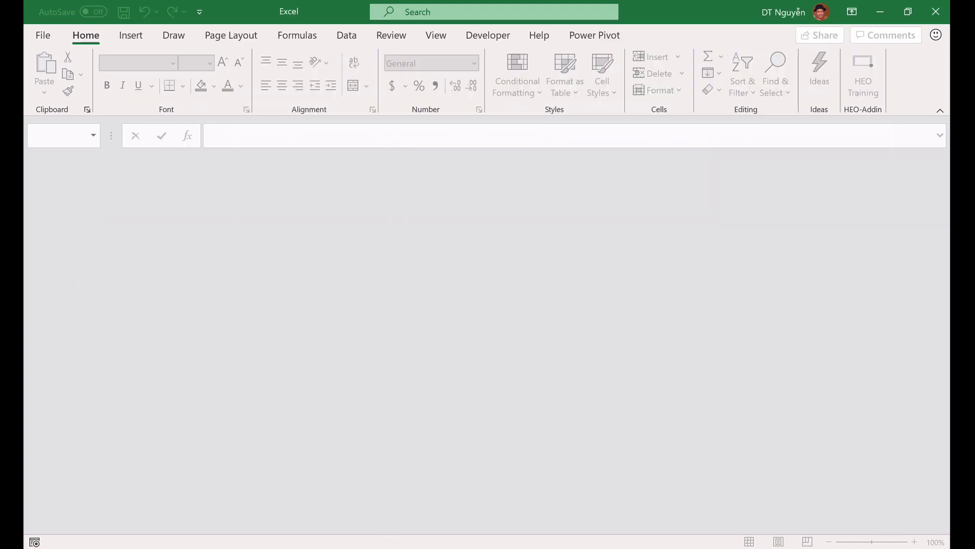
key("alt+Tab")
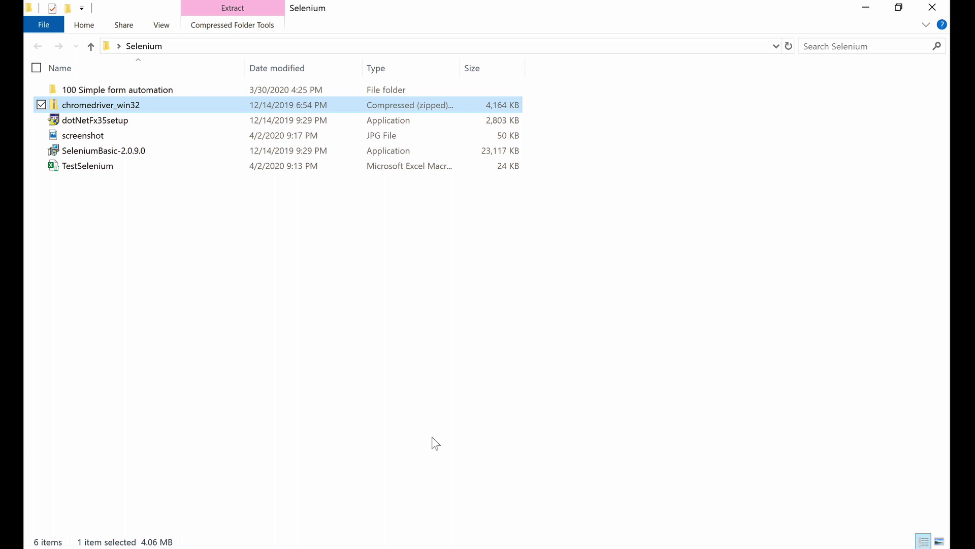
left_click(432, 437)
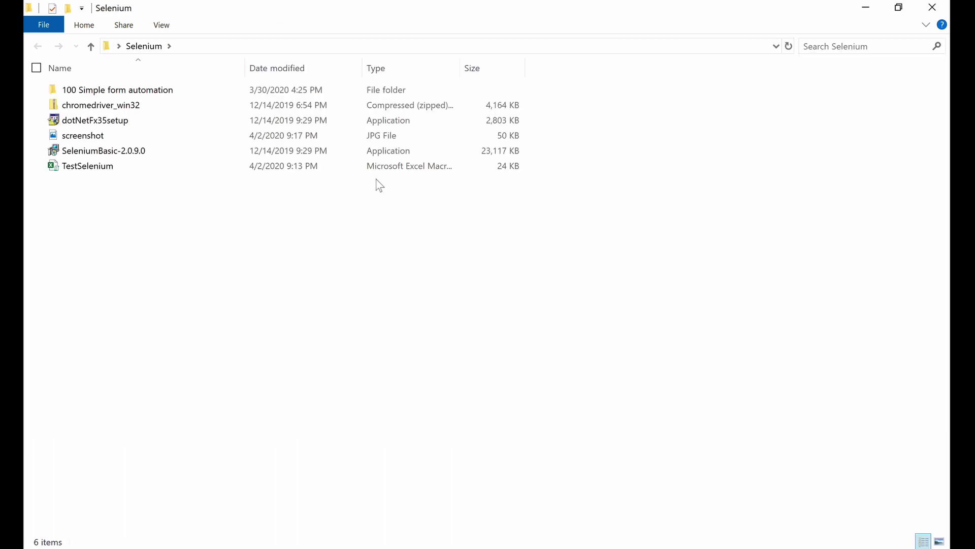
left_click(214, 46)
key("ctrl+v")
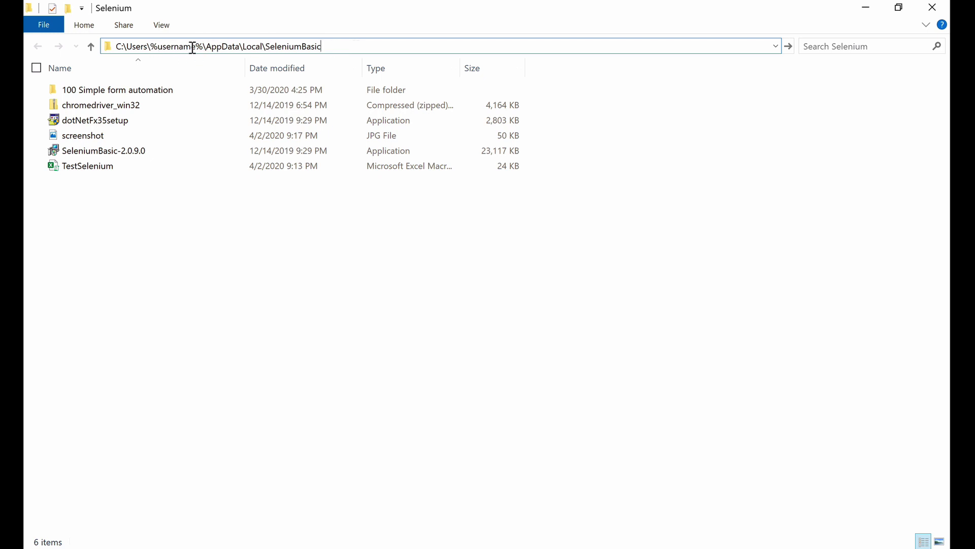
key("Return")
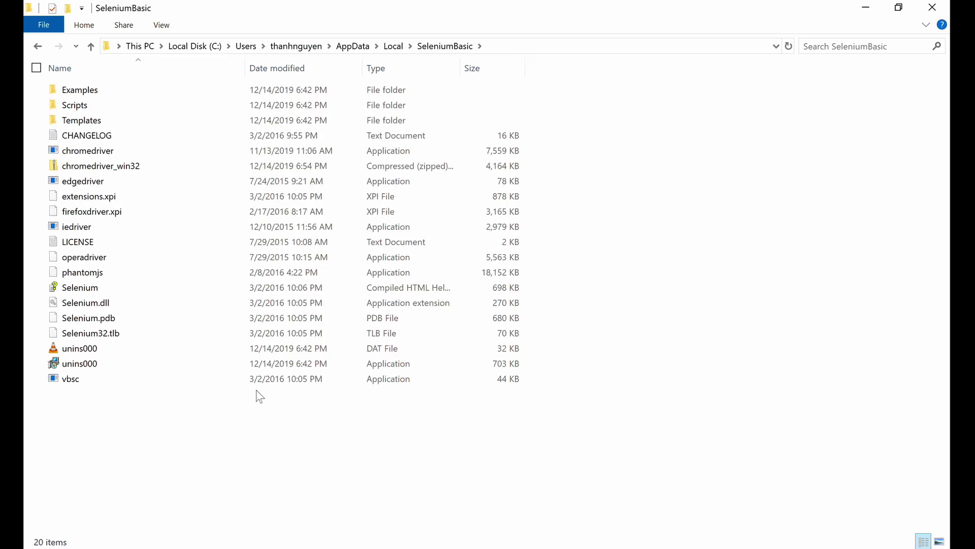
Step: Confirm chromedriver and the chromedriver_win32 zip are there, then close the SeleniumBasic window
right_click(158, 442)
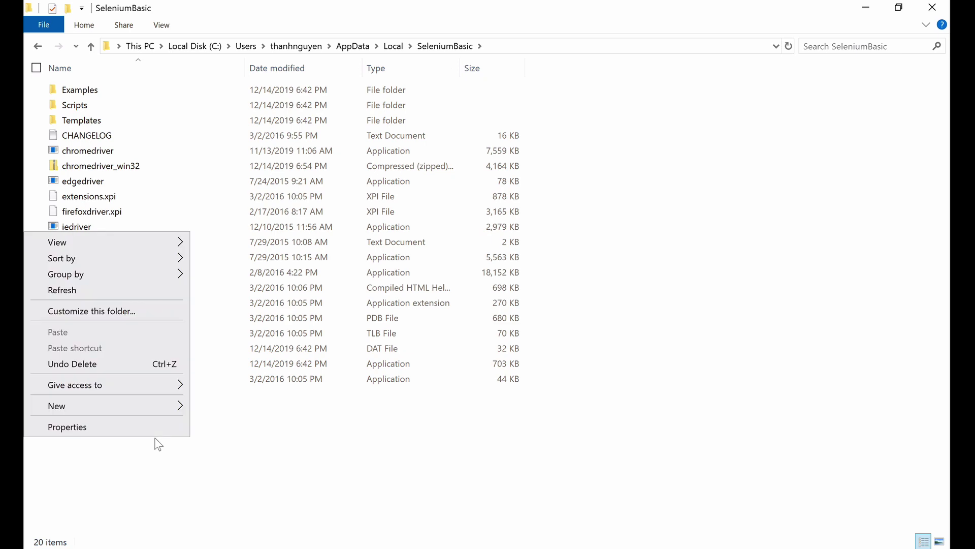
left_click(300, 430)
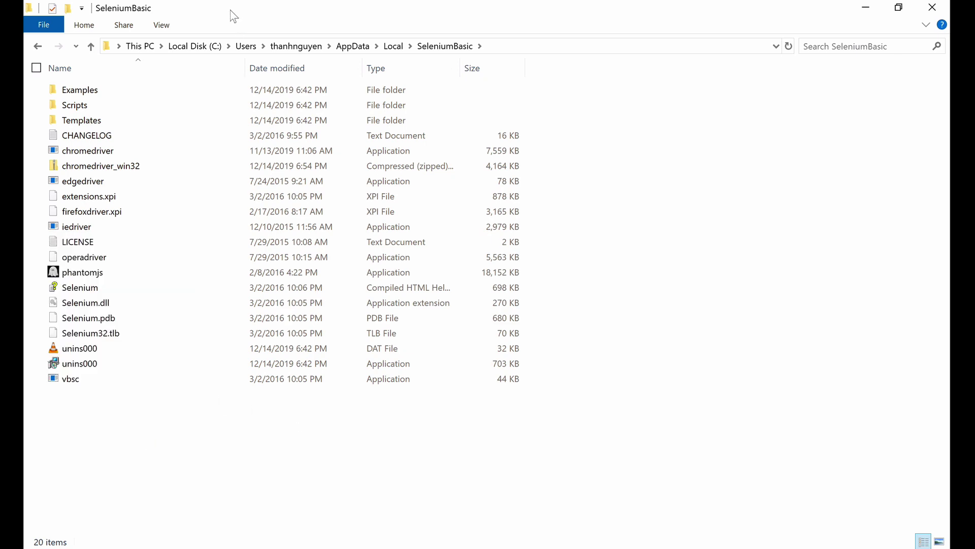
left_click_drag(237, 17, 505, 62)
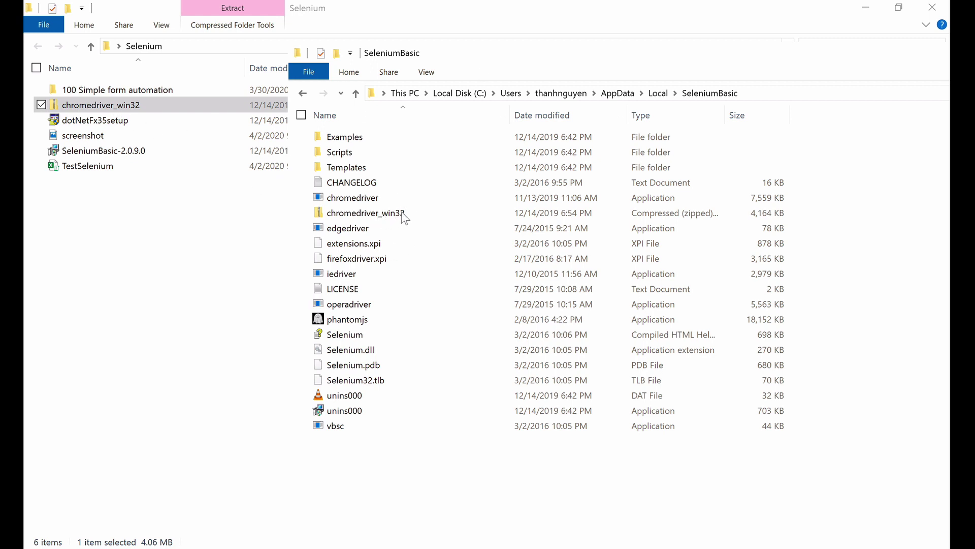
left_click_drag(666, 51, 488, 49)
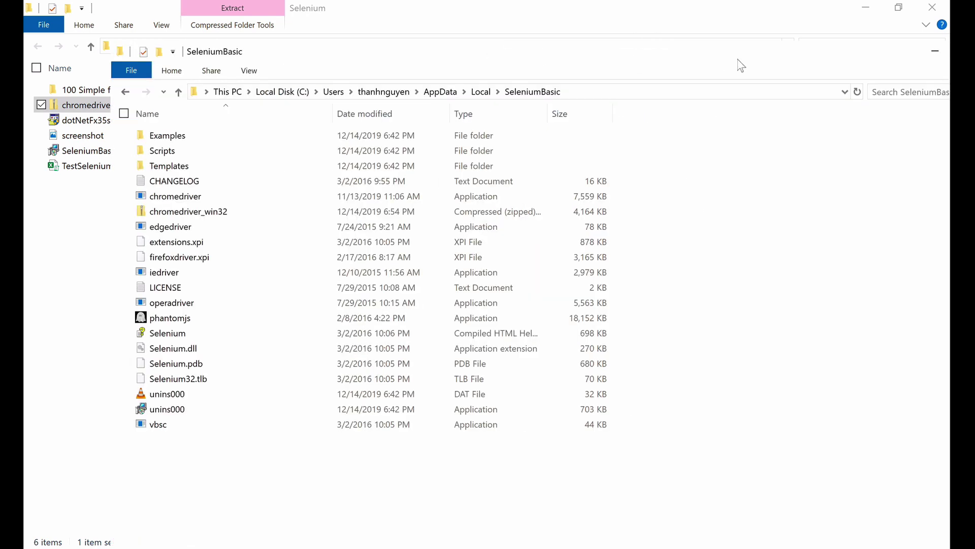
left_click_drag(768, 58, 591, 57)
left_click(814, 51)
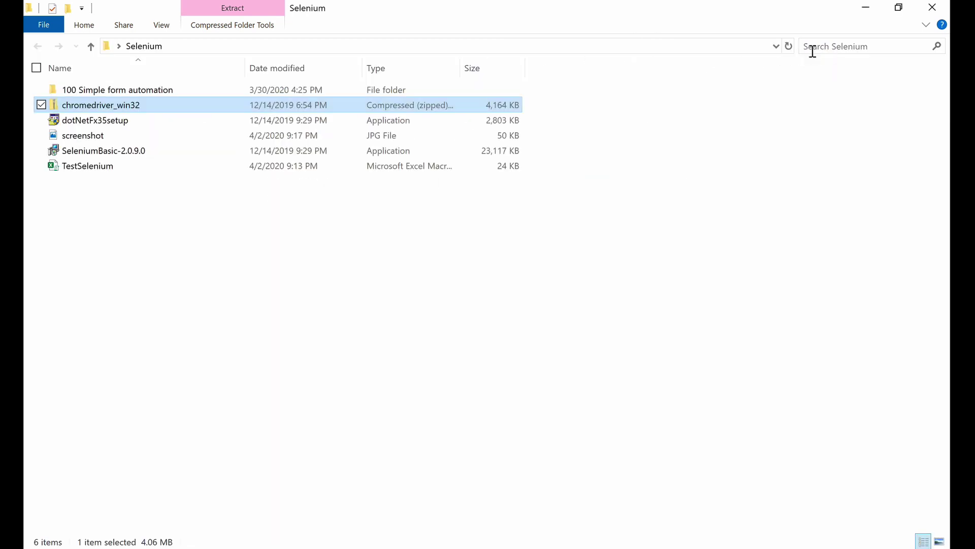
left_click(262, 336)
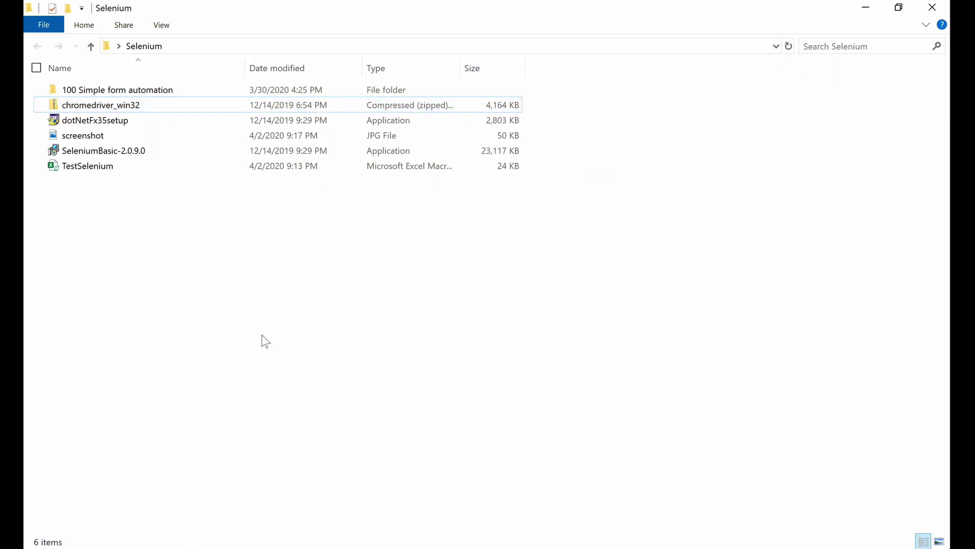
Step: Copy the microsoft.com .NET 3.5 download link from line 11 of the notes, then return to Chrome
left_click(118, 125)
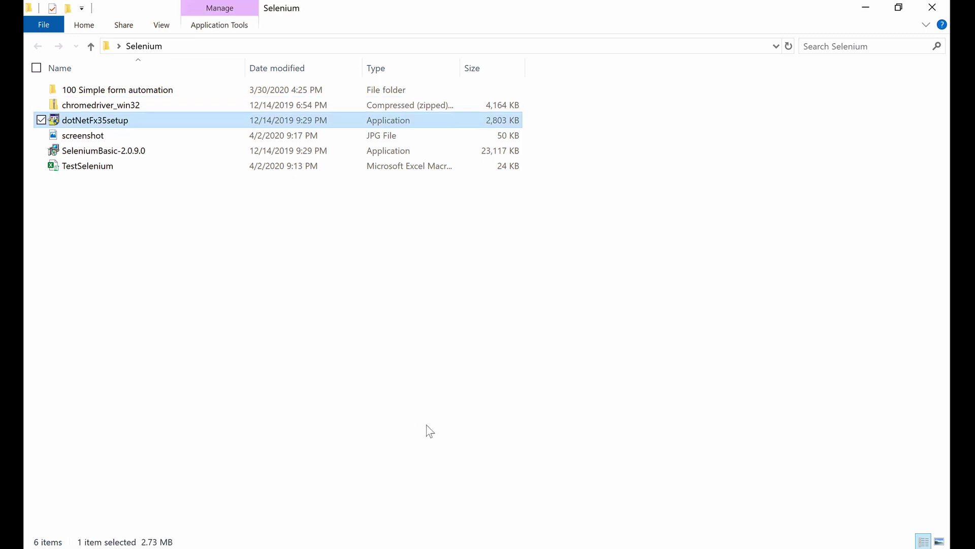
key("alt+Tab")
left_click(417, 376)
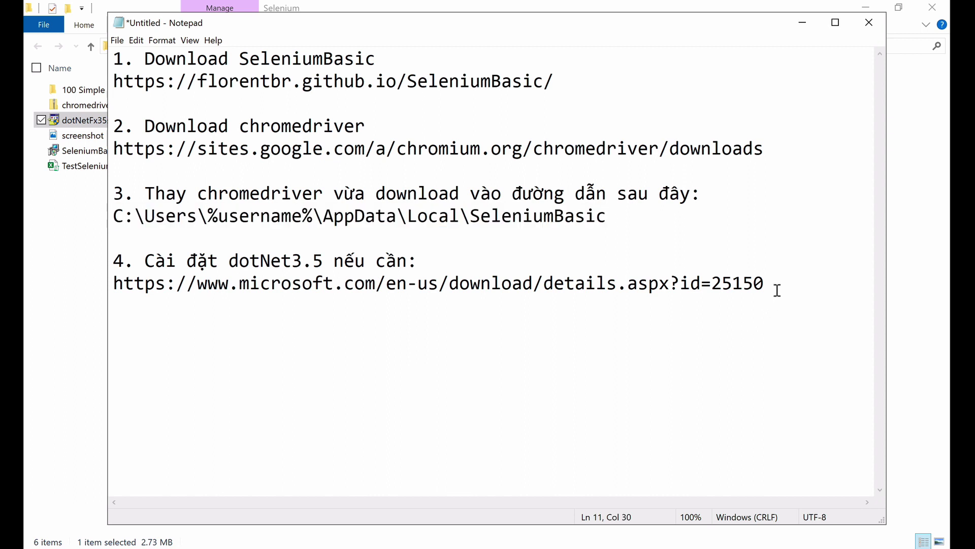
left_click_drag(765, 283, 109, 294)
key("ctrl+c")
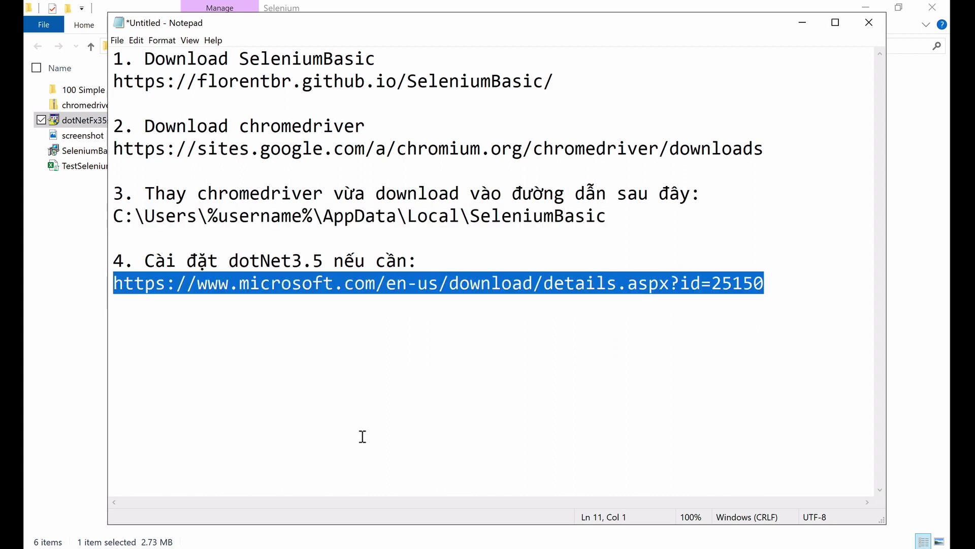
key("alt+Tab")
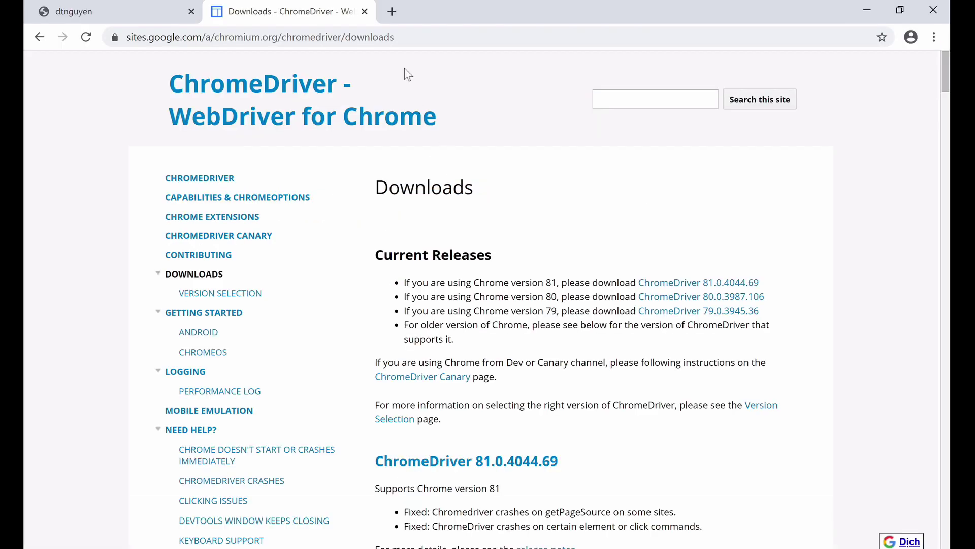
Step: Load the Microsoft .NET Framework 3.5 Service Pack 1 download page from the pasted link
left_click(414, 36)
key("ctrl+v")
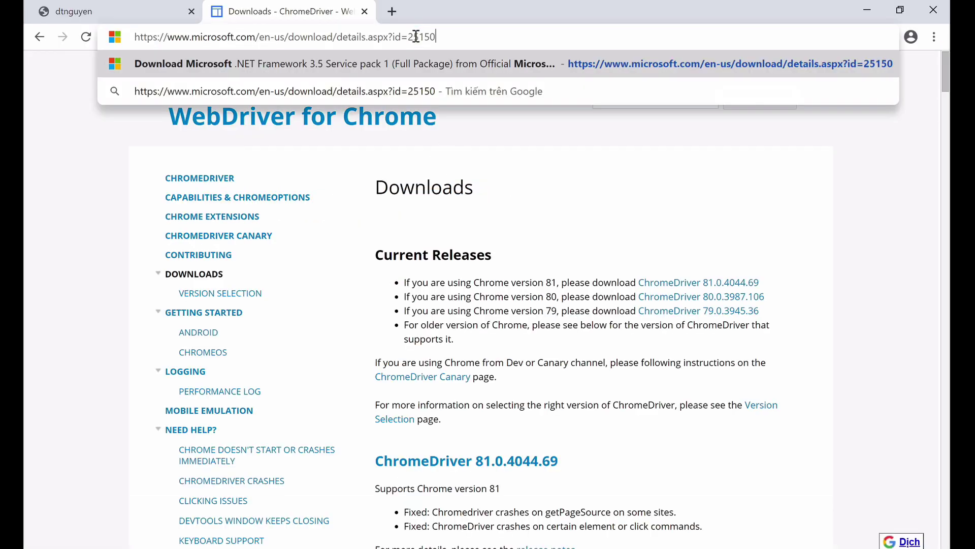
key("Return")
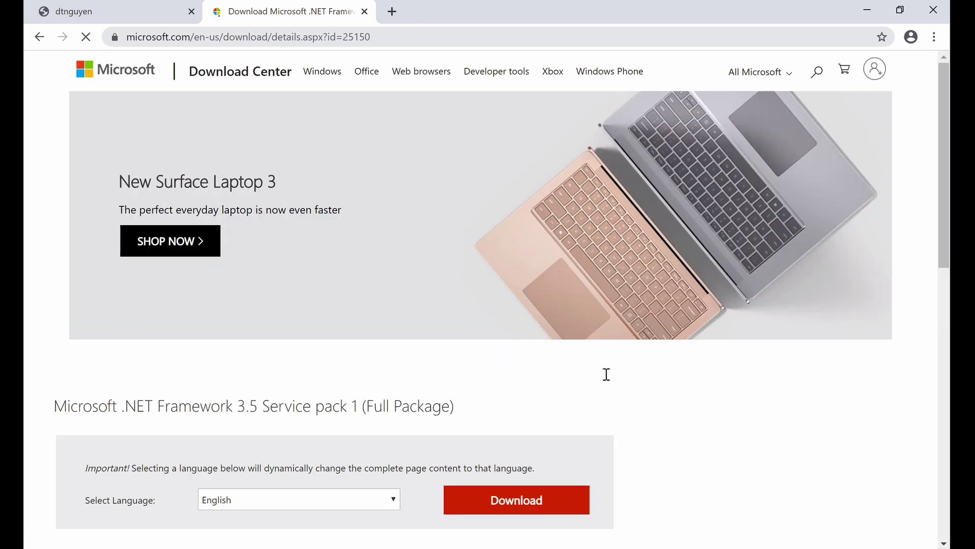
scroll(606, 374, "down", 3)
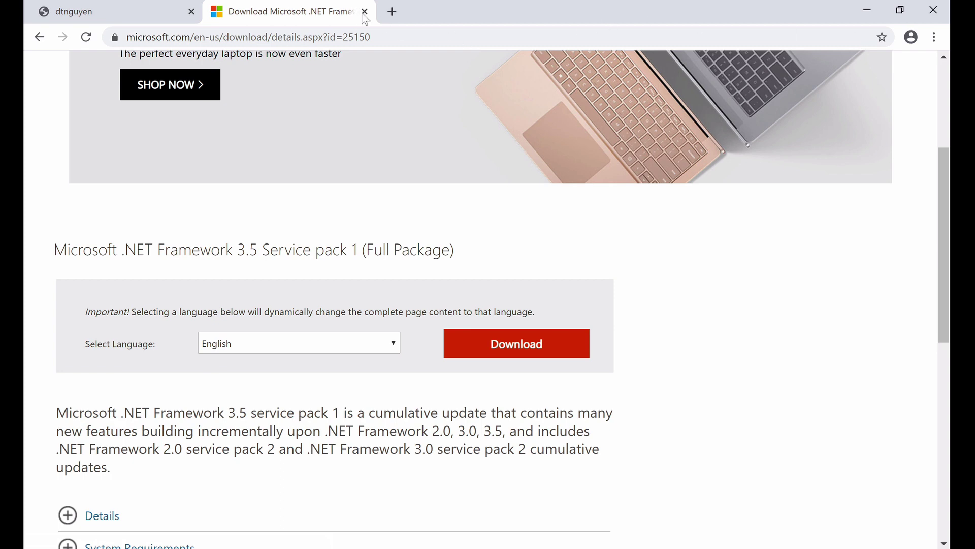
Step: Close the .NET download tab, returning to the ndthanh.github.io home page
left_click(364, 11)
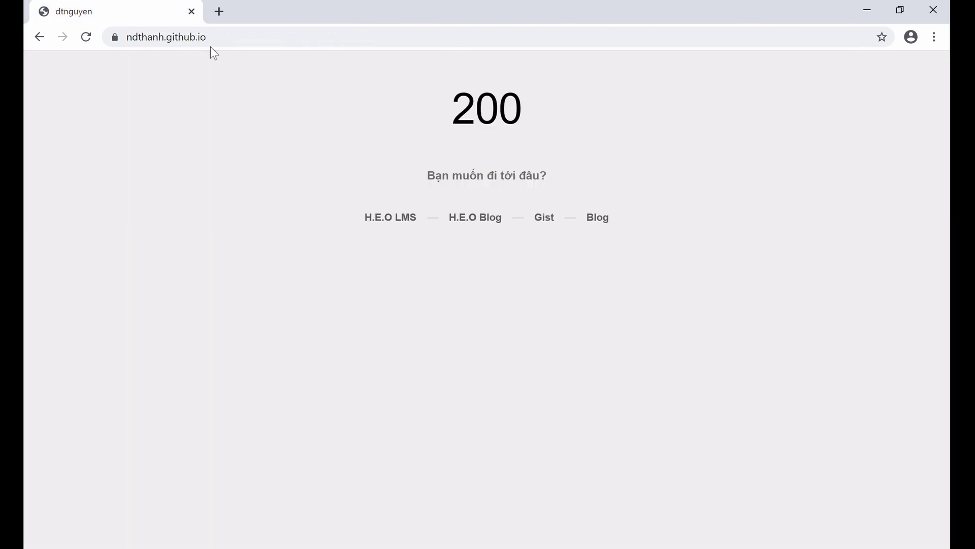
left_click(233, 40)
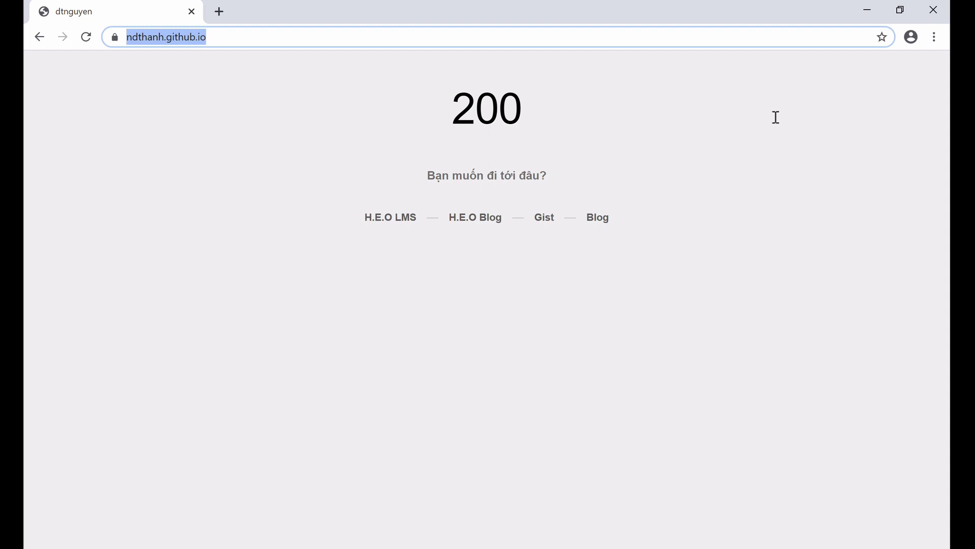
left_click(242, 42)
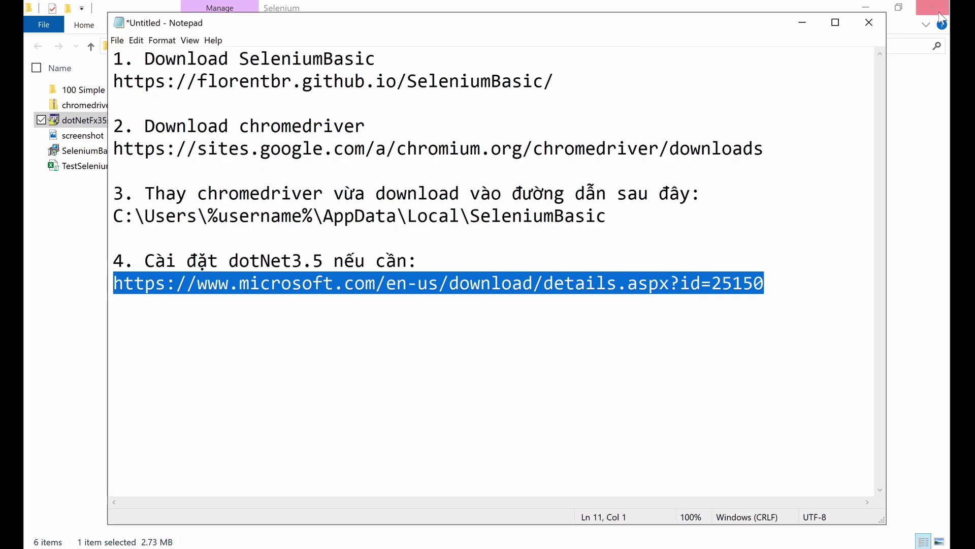
Step: Close Chrome, start a blank Book1 workbook in Excel, and open its VBA editor with Alt+F11
left_click(935, 10)
left_click(899, 337)
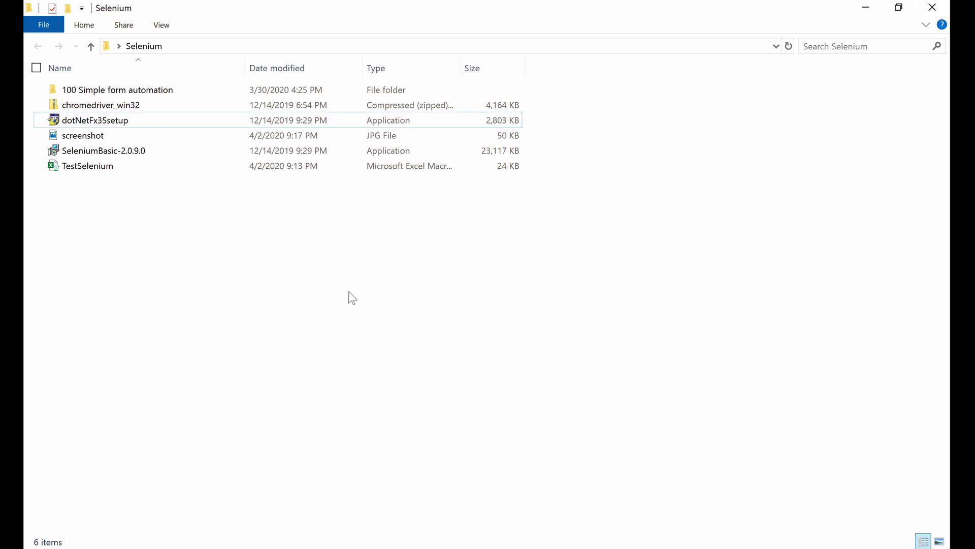
left_click(464, 538)
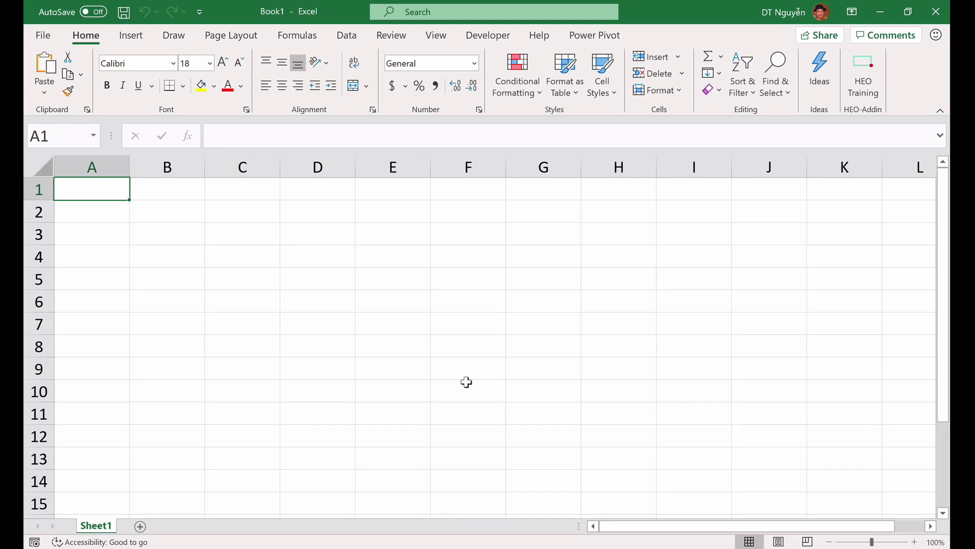
key("alt+F11")
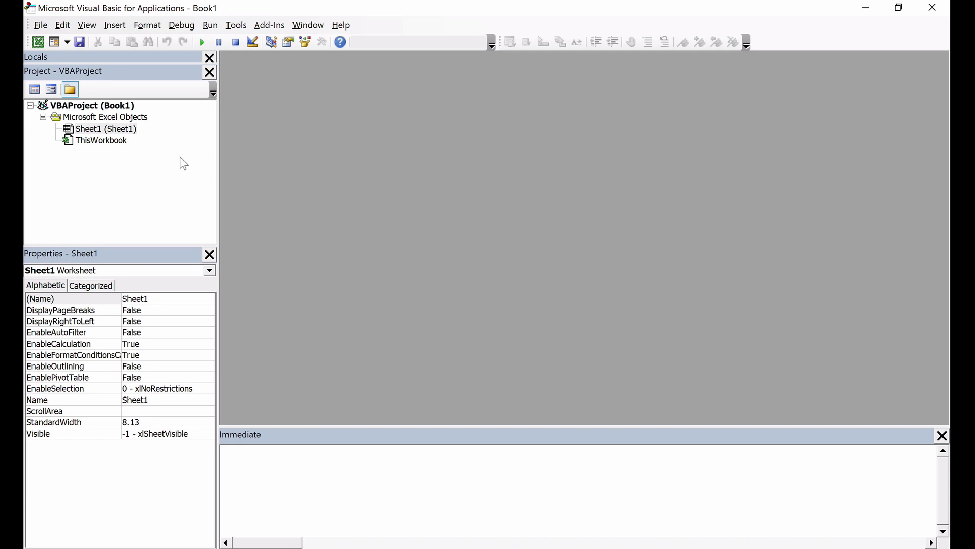
Step: Insert Module1 into Book1's project and declare an empty Sub take_screenshot below Option Explicit
left_click(100, 71)
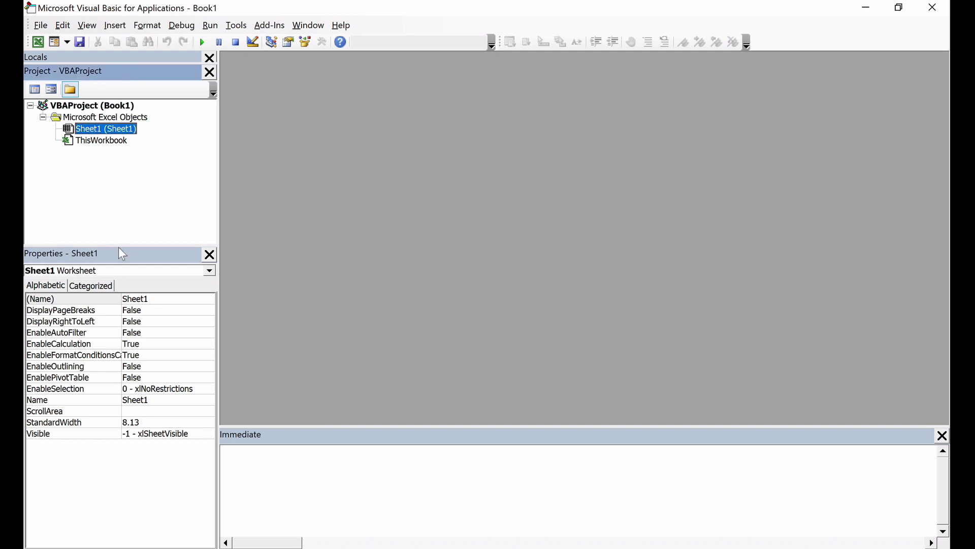
right_click(106, 129)
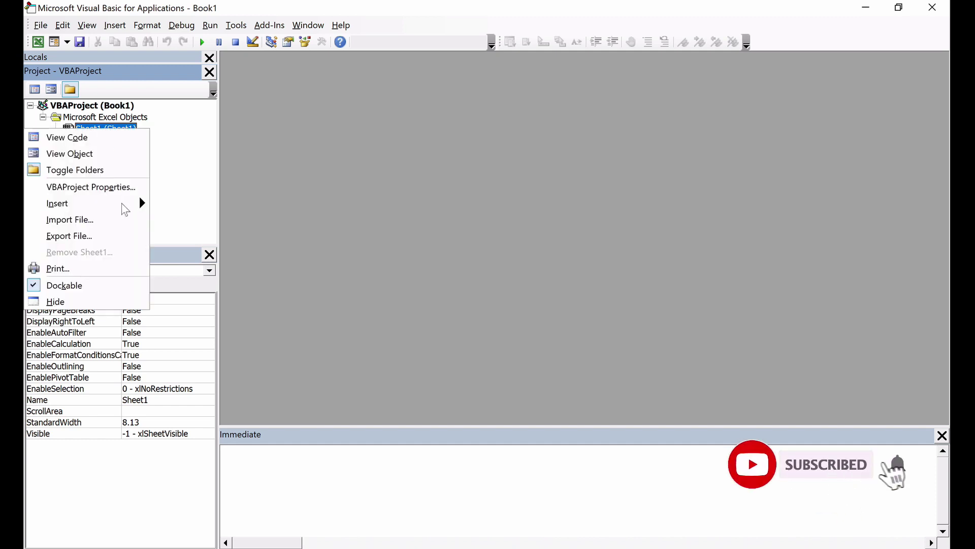
left_click(197, 219)
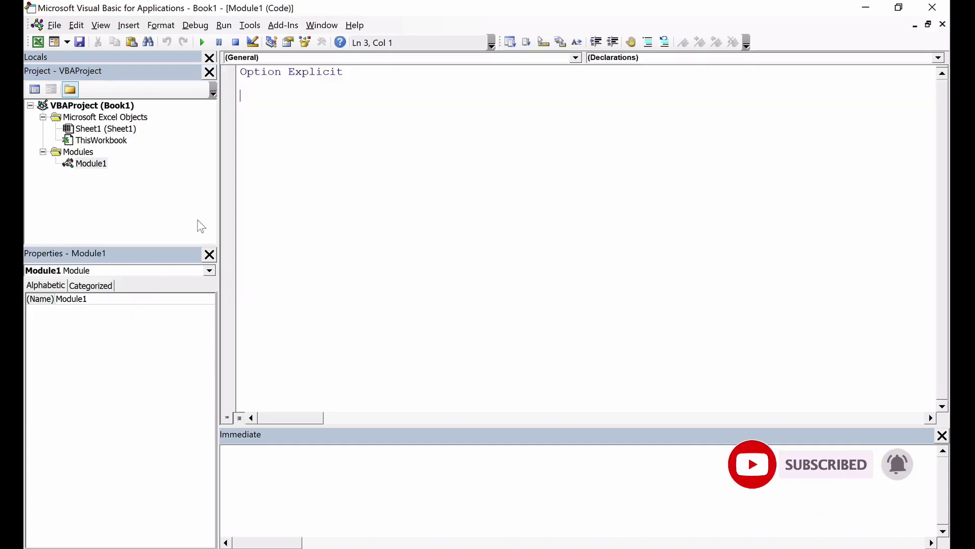
key("BackSpace")
key("Return")
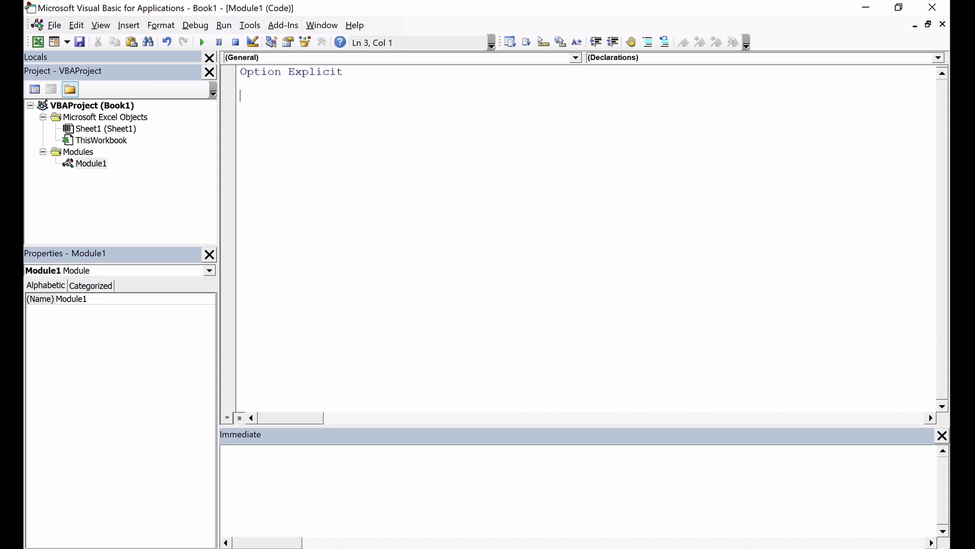
type("sub ")
type("take_screensho")
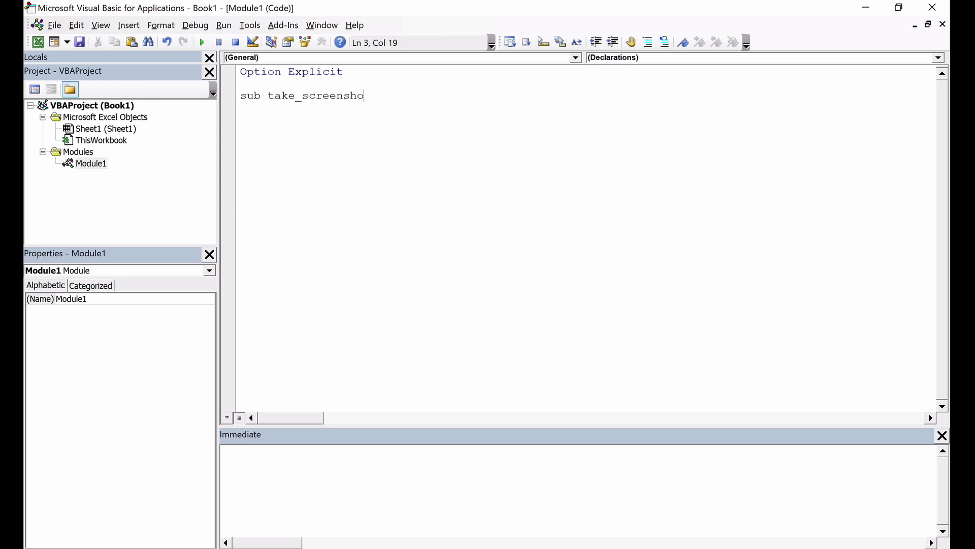
type("t")
key("Return")
key("Return")
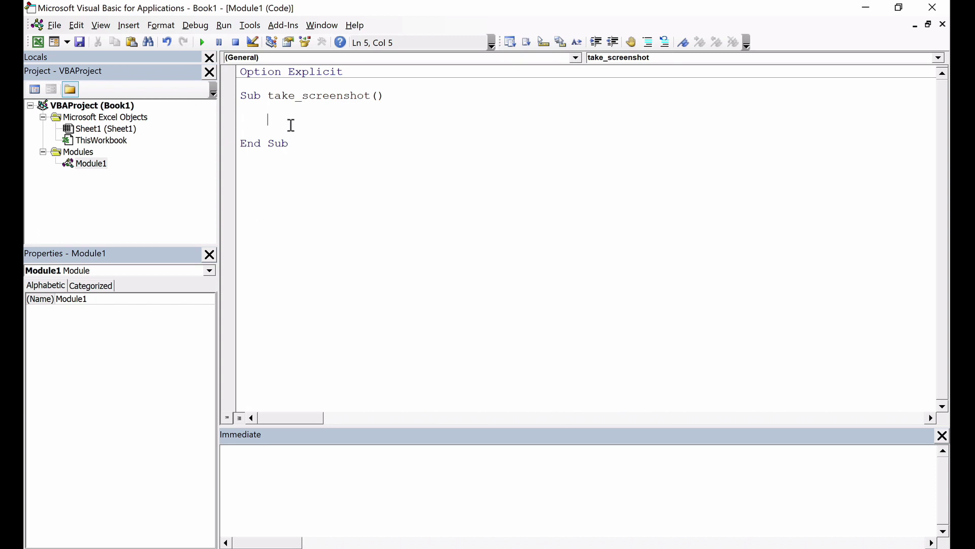
left_click(250, 26)
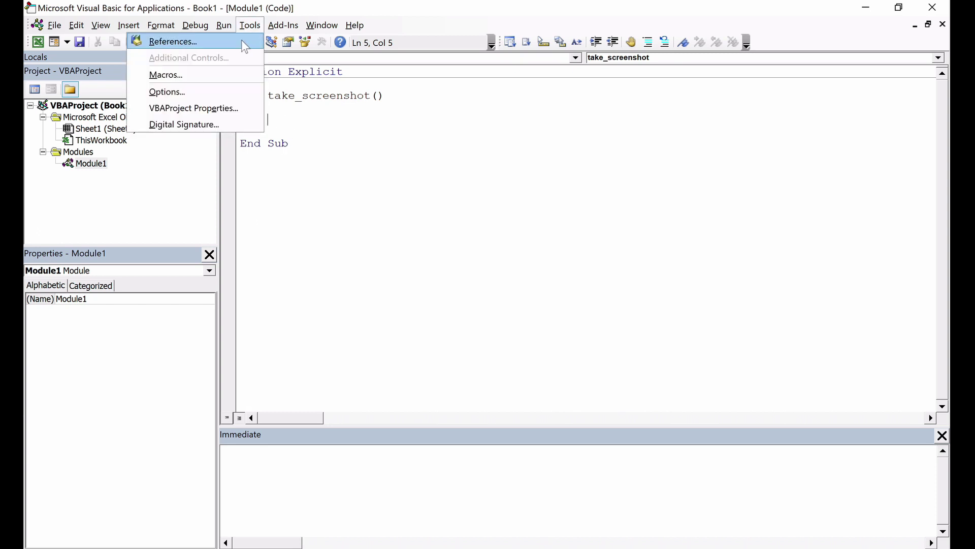
Step: Tick Selenium Type Library in the References list and confirm with OK
left_click(245, 45)
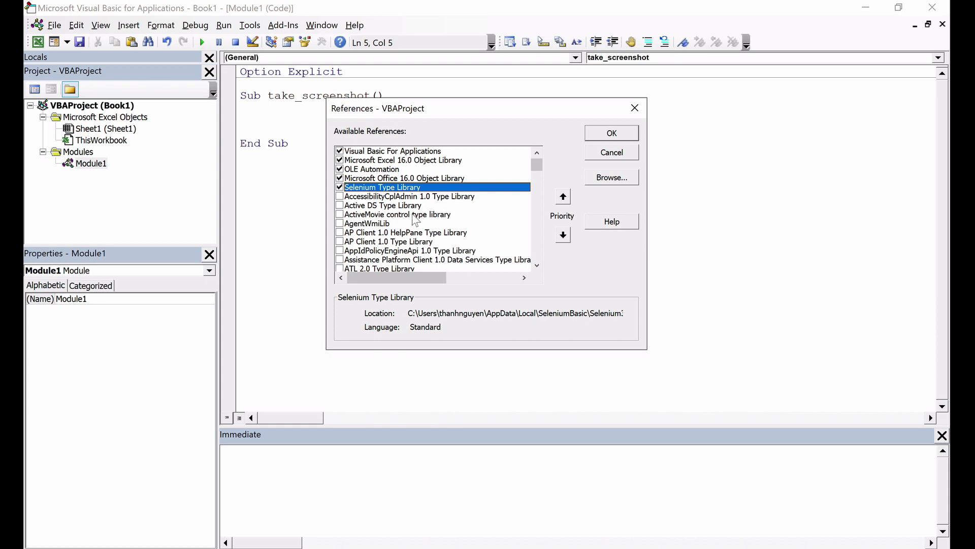
scroll(374, 233, "down", 1)
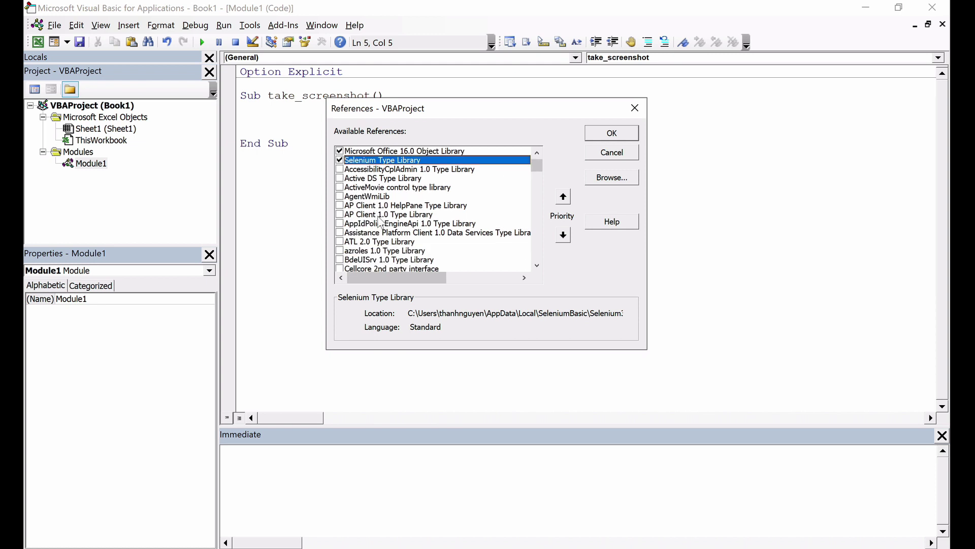
scroll(378, 222, "up", 1)
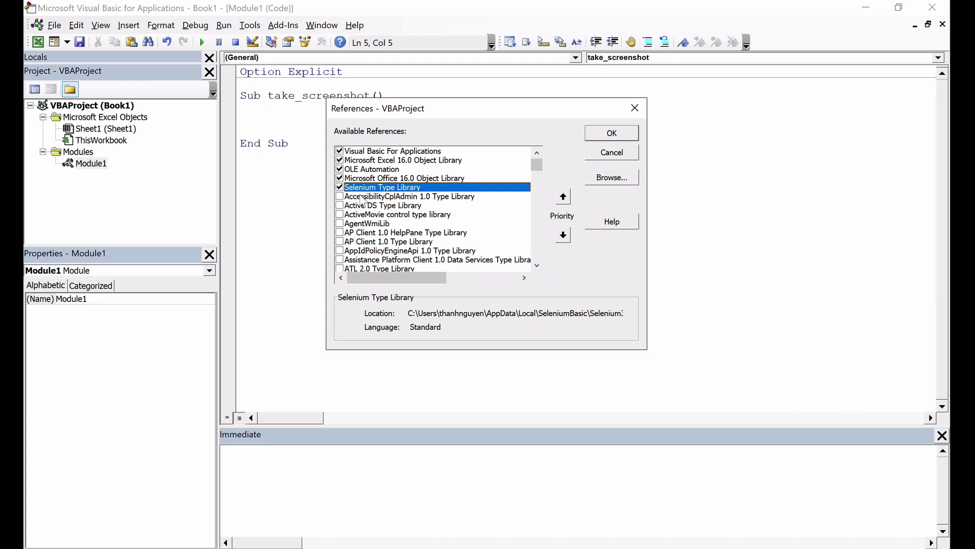
left_click(621, 133)
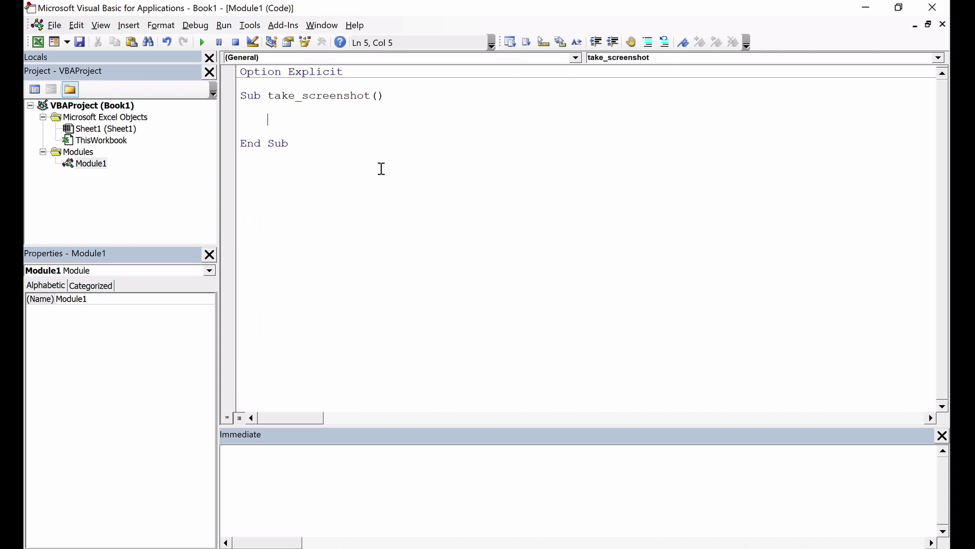
Step: Declare bot As New Selenium.ChromeDriver inside take_screenshot
type("dim bot as ")
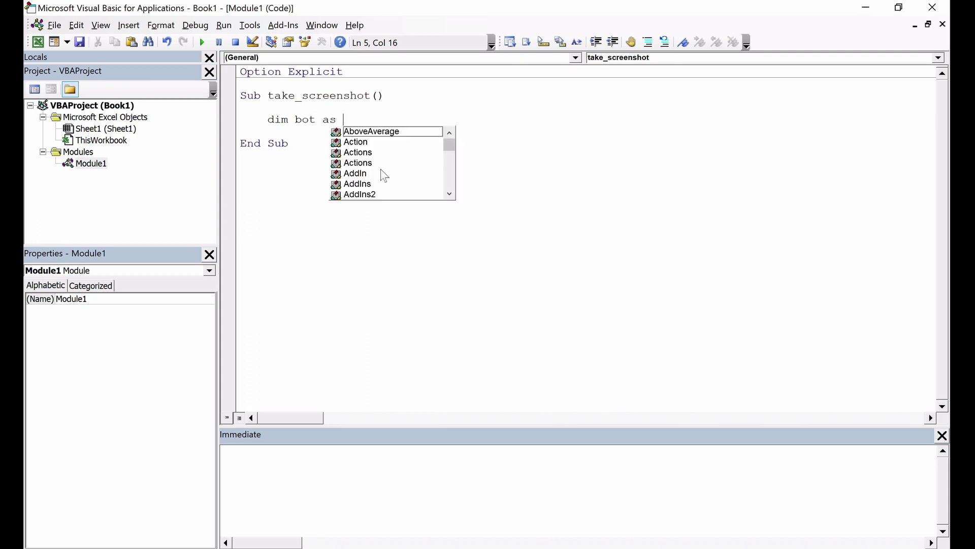
type("new ")
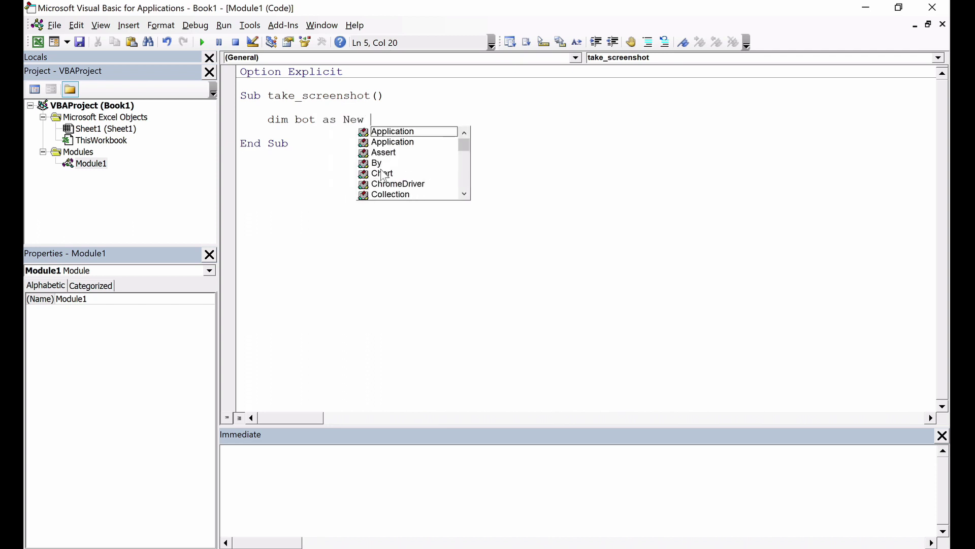
type("selen")
key("Tab")
type(".")
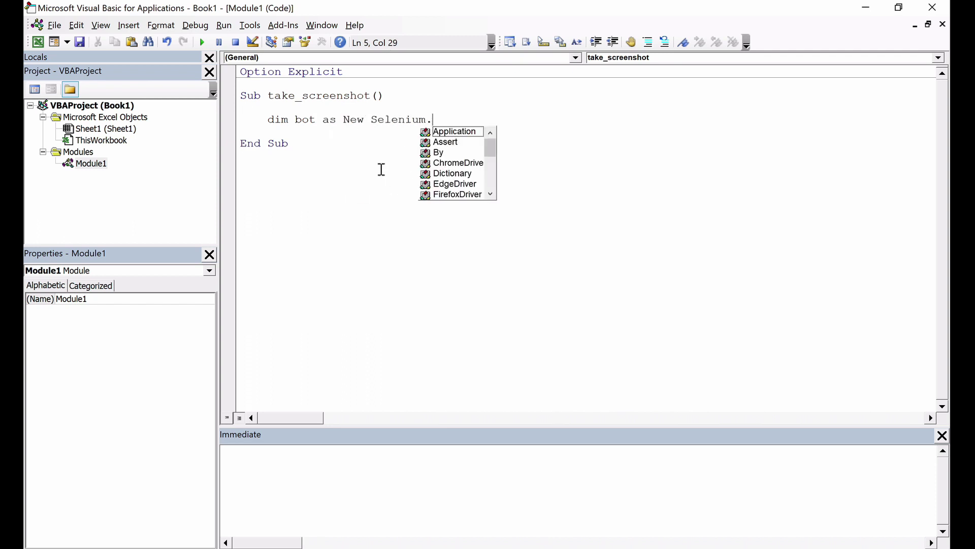
type("chrom")
key("Tab")
key("Return")
key("Return")
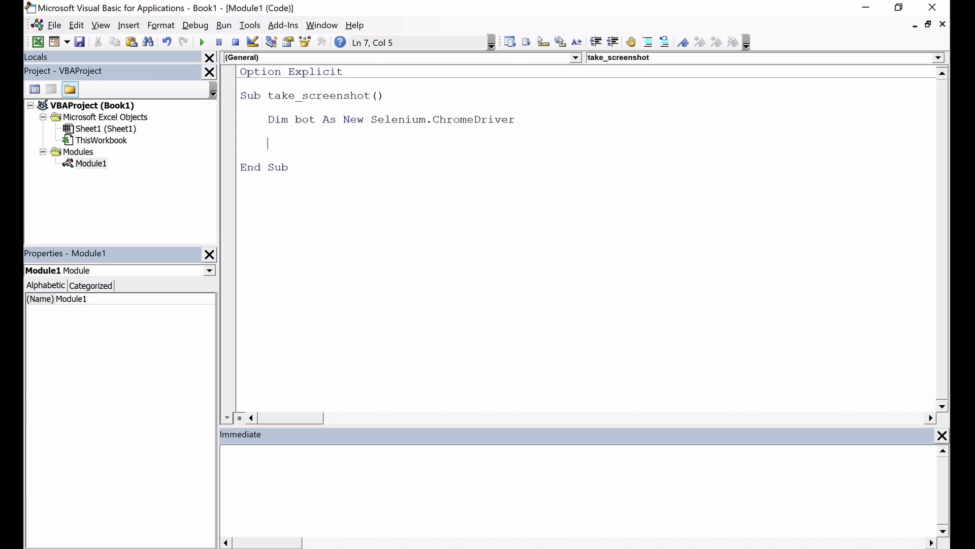
type("bot.s")
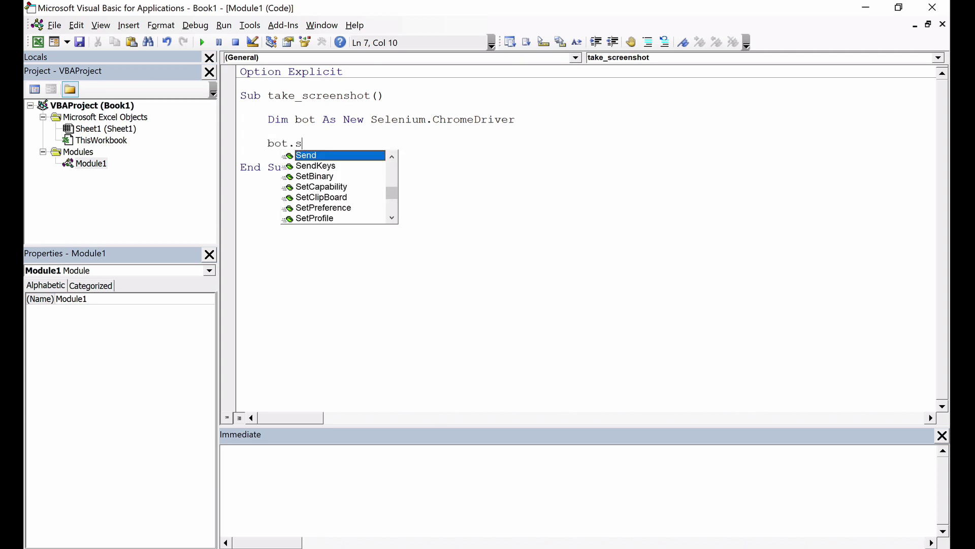
type("tart")
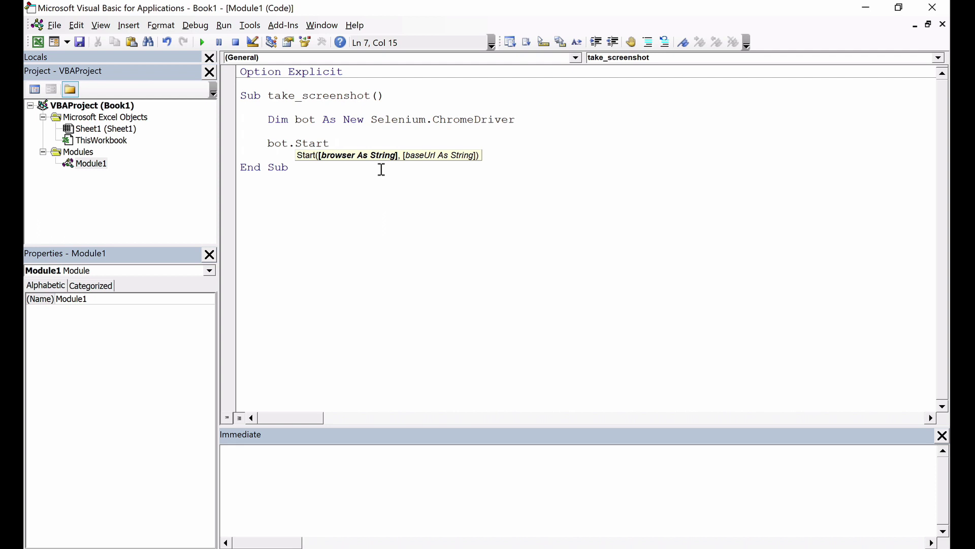
type("\"Ch")
type("rome")
type("\",")
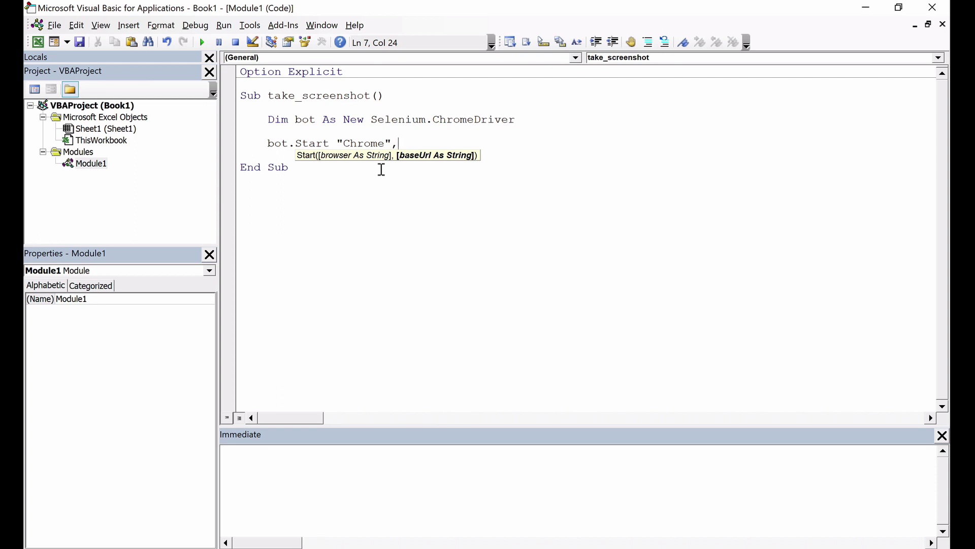
type(" \"")
type("https://")
type("ndtha")
type("nh.github.io")
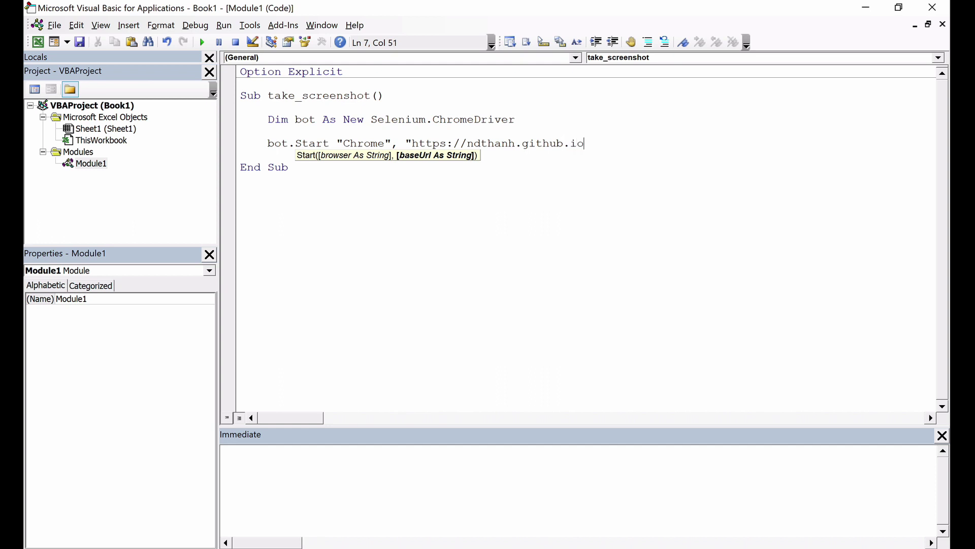
type("\"")
key("Return")
type("bot.")
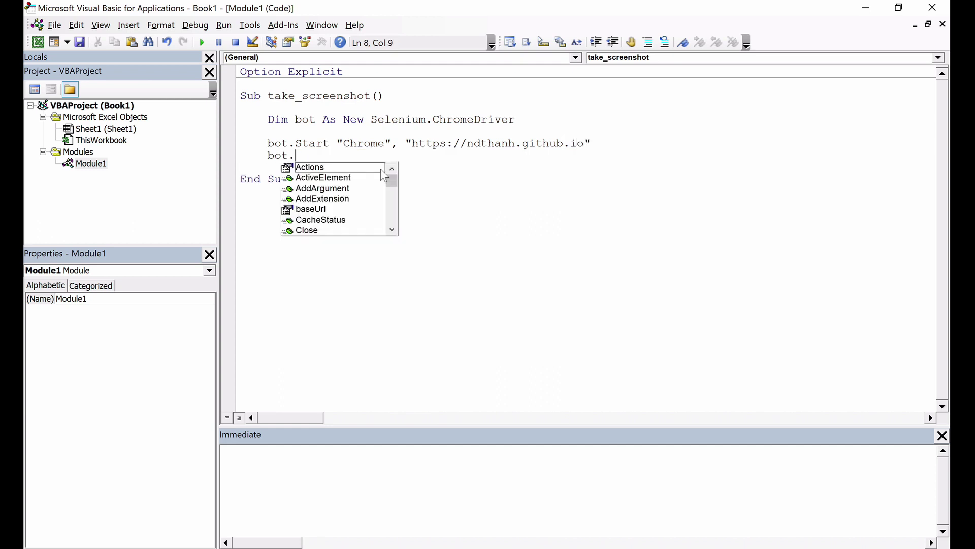
type("get \"")
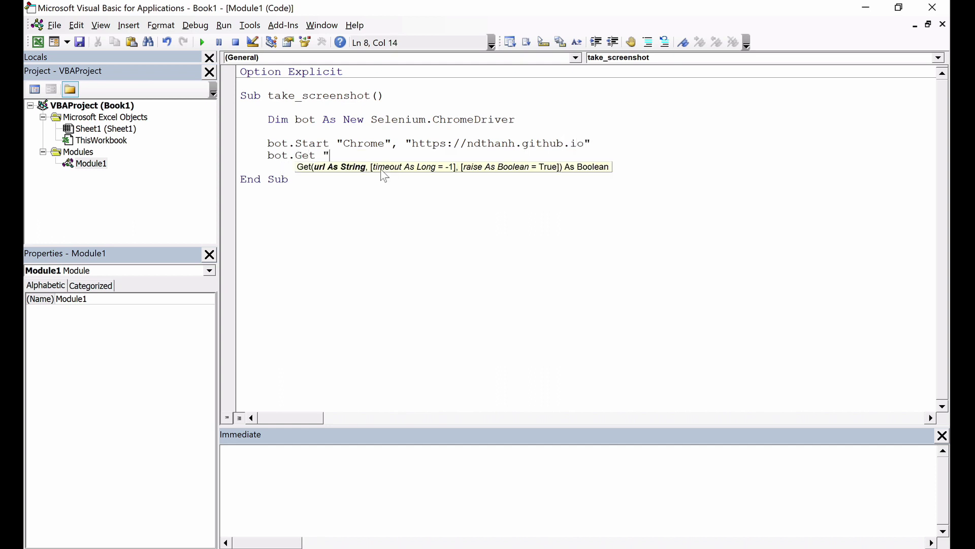
type("/\"")
Step: Try a login path in bot.Get, revert it, and add a blank line after the Get call
left_click(368, 213)
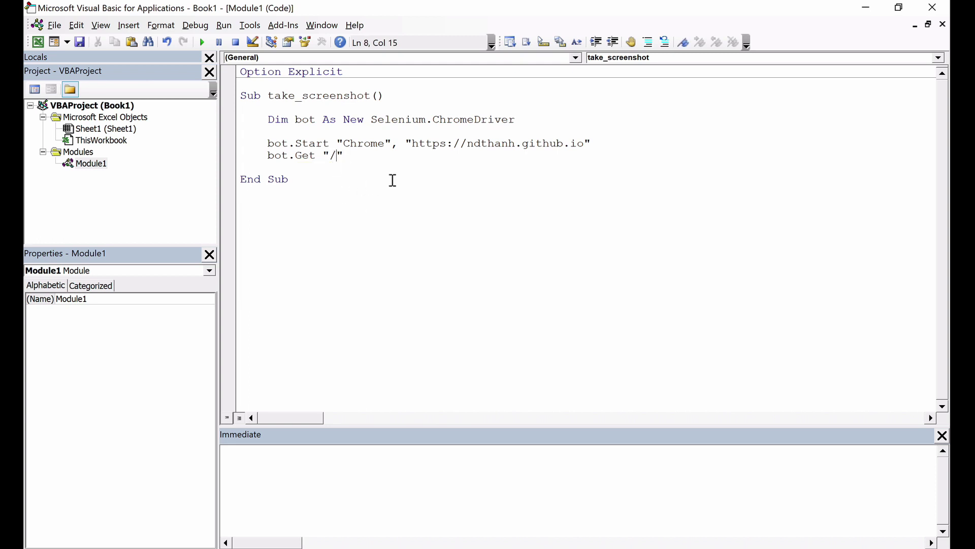
left_click_drag(412, 145, 588, 145)
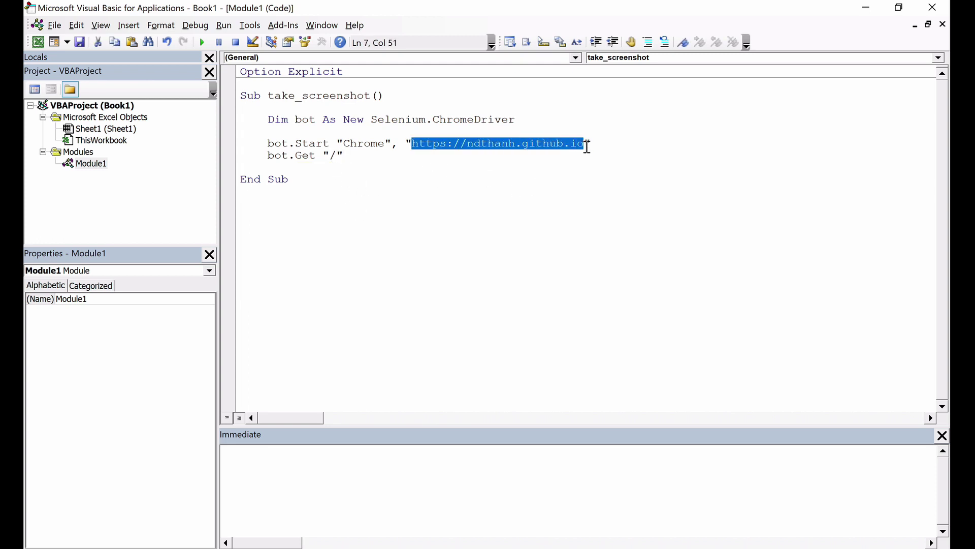
left_click(332, 158)
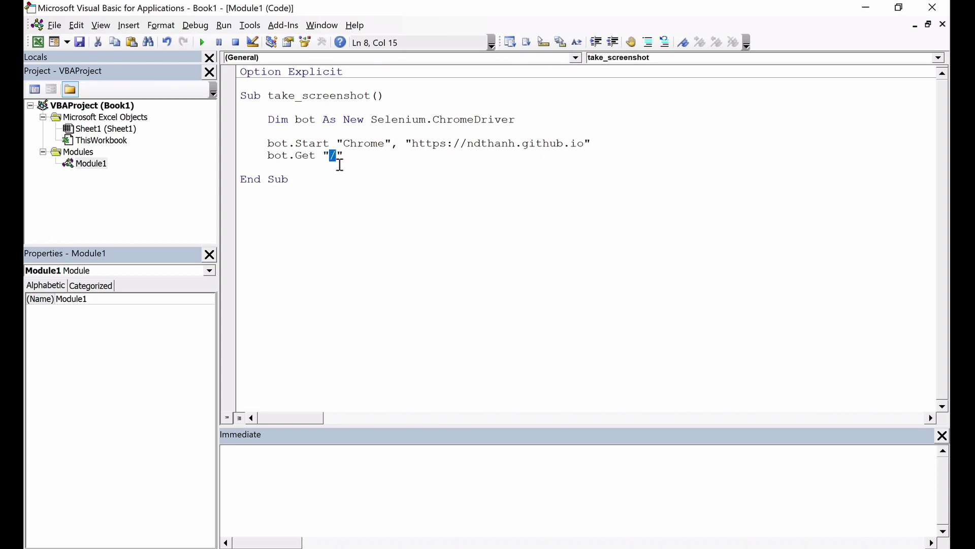
left_click(357, 183)
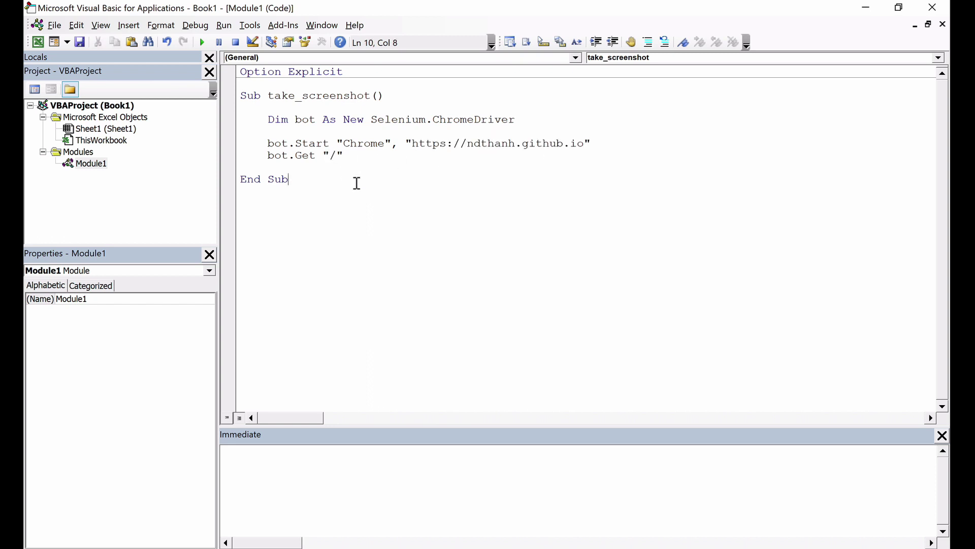
left_click(333, 156)
type("login")
key("BackSpace")
key("BackSpace")
key("BackSpace")
key("BackSpace")
key("BackSpace")
left_click(240, 166)
key("Return")
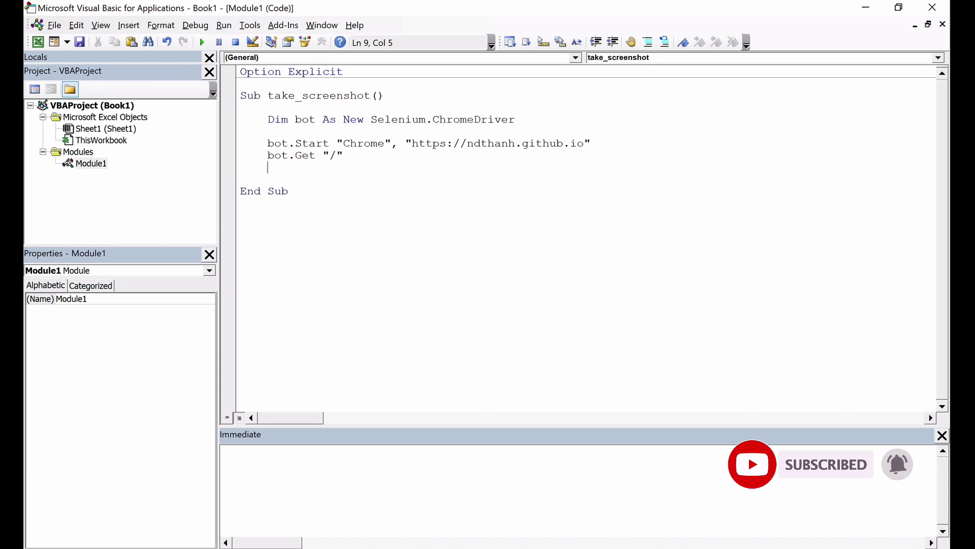
Step: Add bot.TakeScreenshot.SaveAs ThisWorkbook.Path & "/hinhchup.jpg" and a closing bot.Quit line
key("Return")
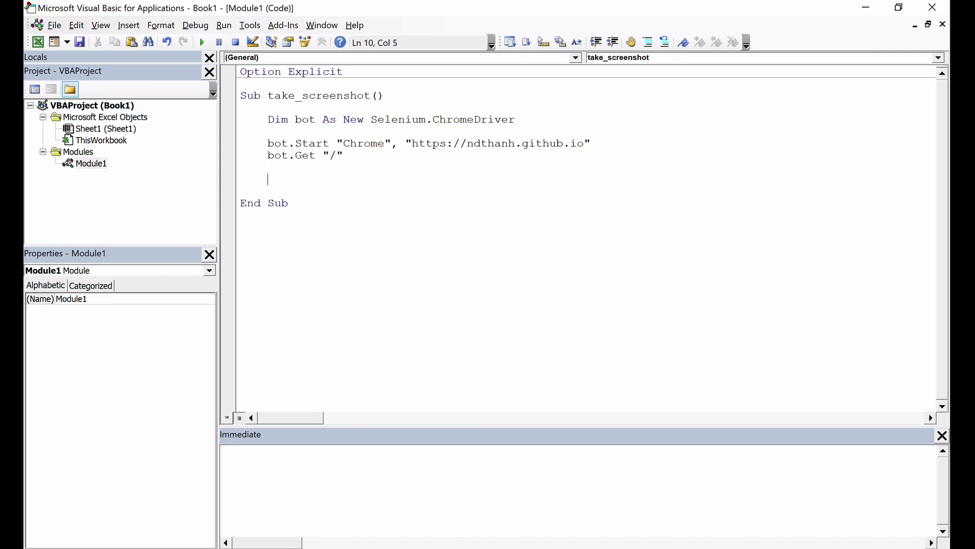
type("bot")
type(".take")
key("Tab")
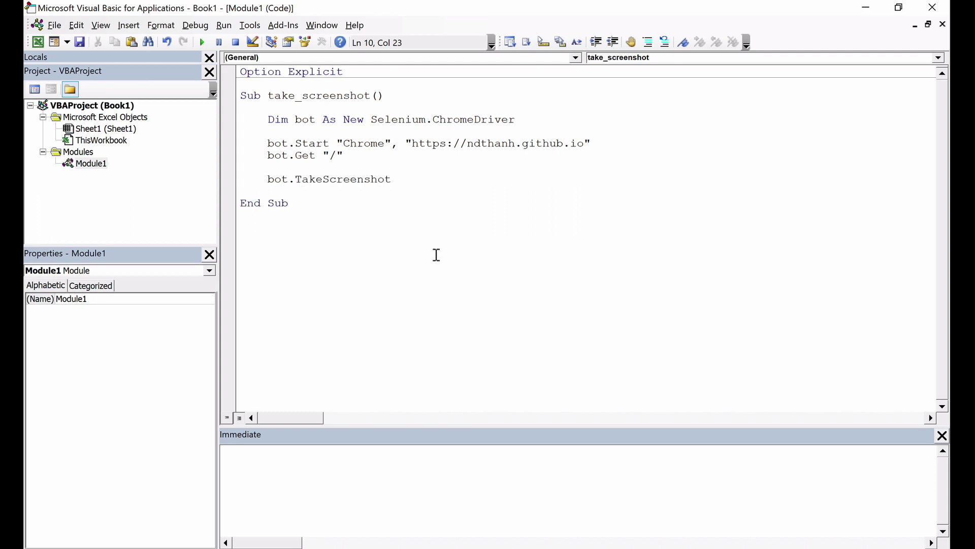
type(".sav")
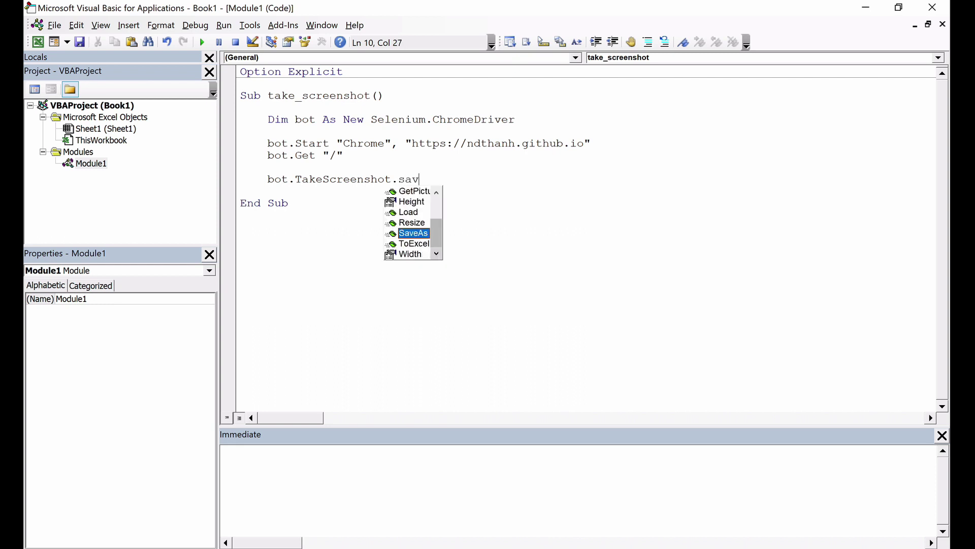
key("Tab")
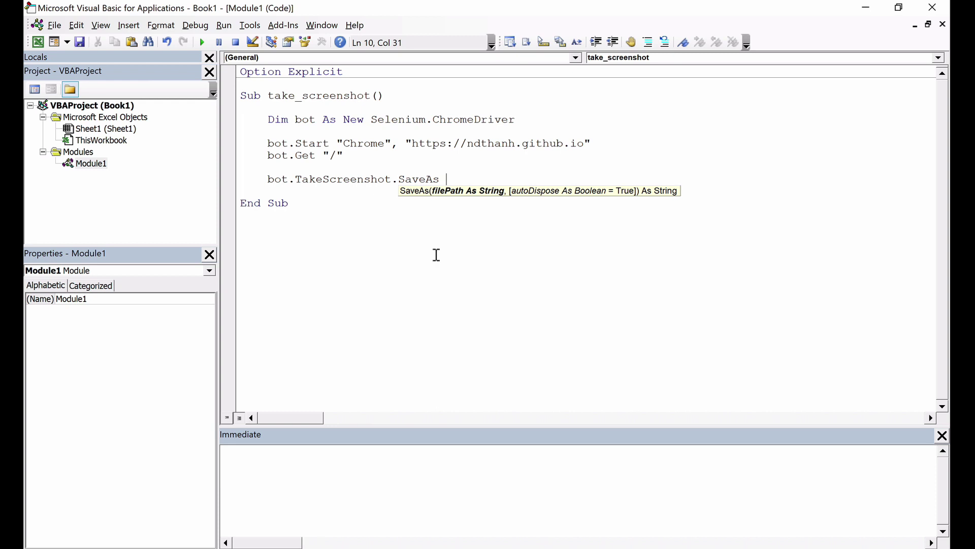
type("thiswork")
type("book.")
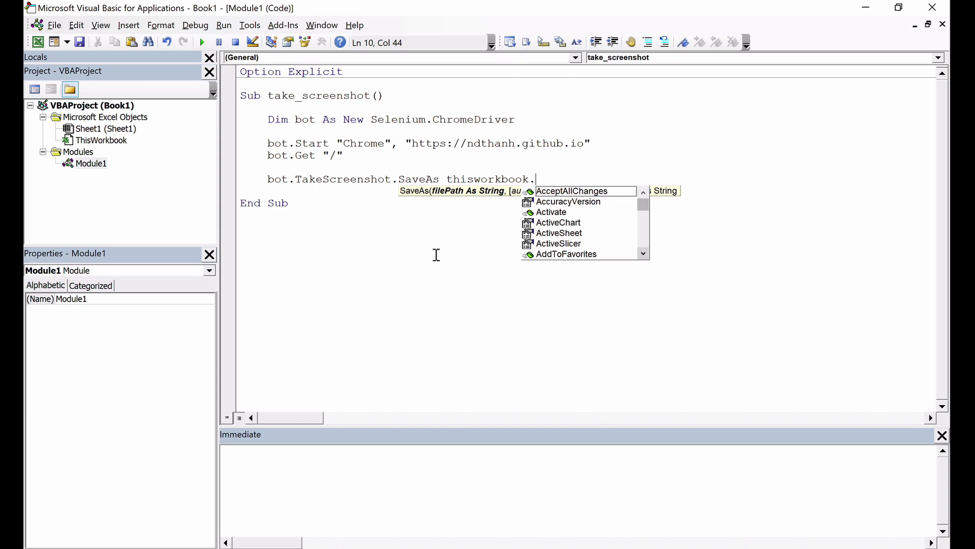
type("path ")
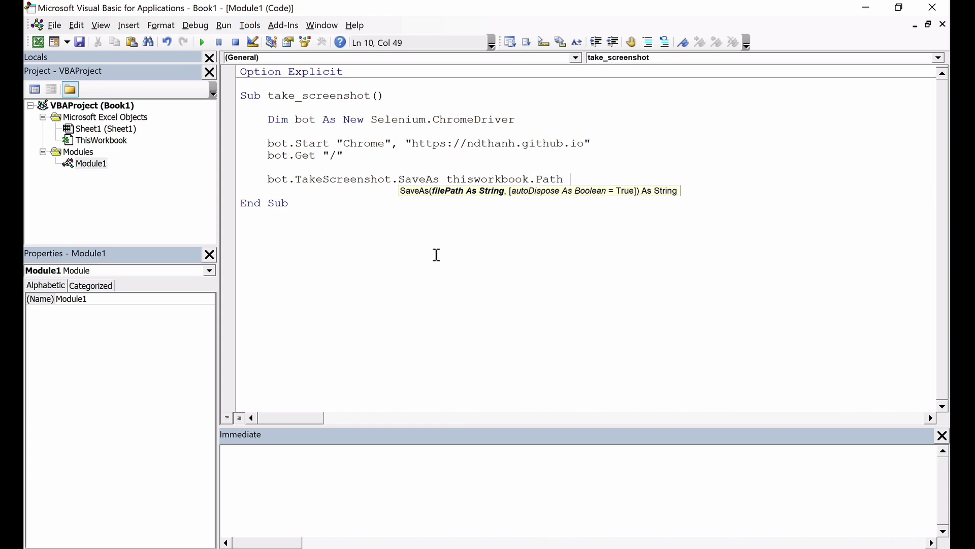
type("& ")
type("\"/")
type("hinh")
type("chup.jp")
type("g\"")
key("Return")
key("Return")
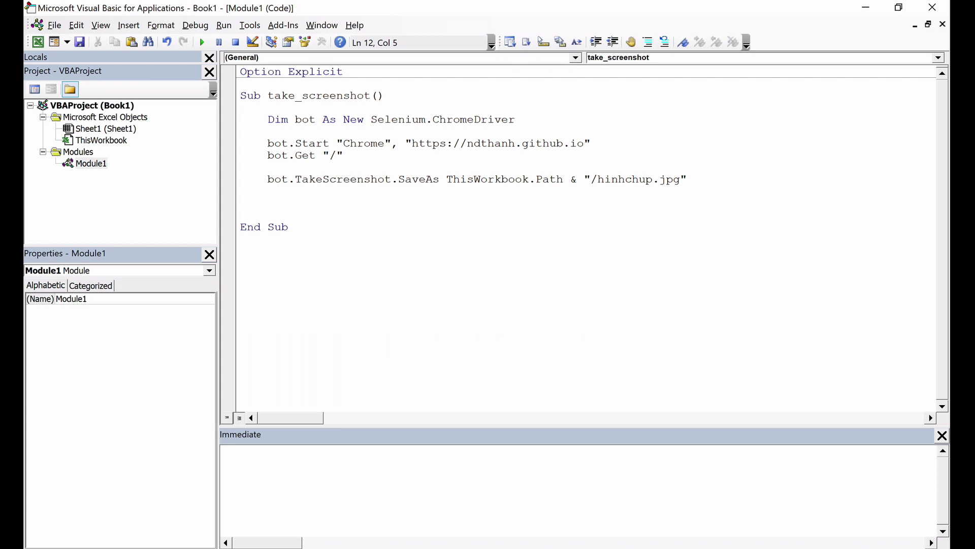
type("bot.quit")
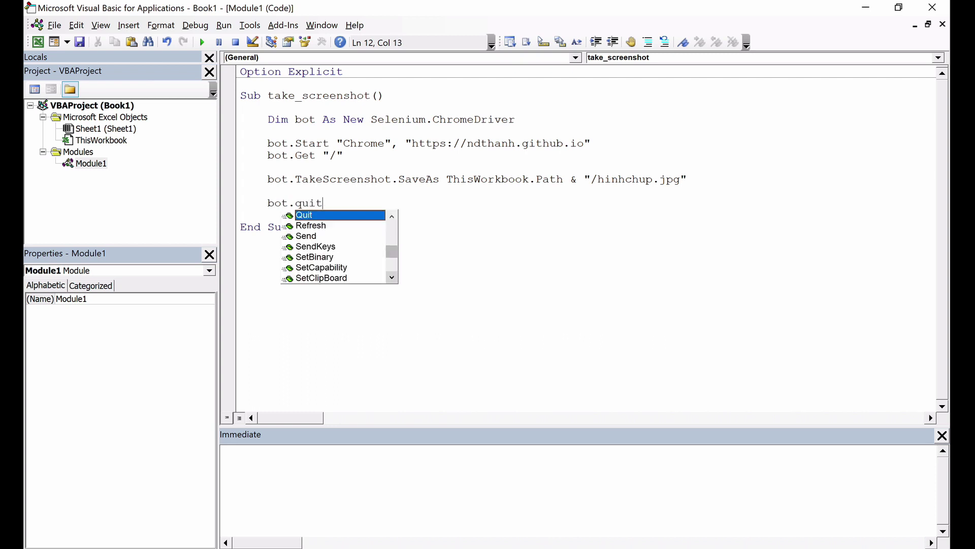
left_click(518, 276)
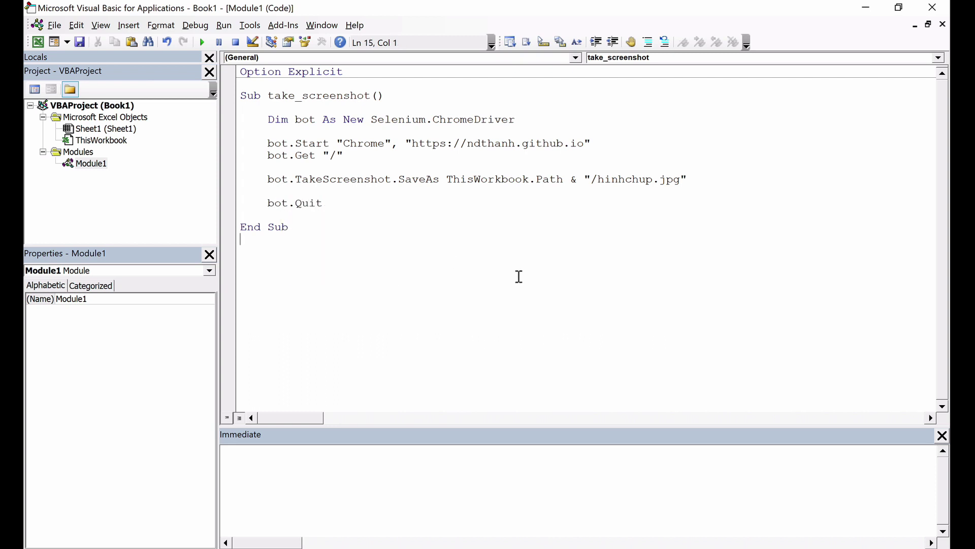
Step: Close the VBA editor and copy the Selenium folder's full desktop path from Explorer's address bar
left_click(412, 226)
left_click(936, 12)
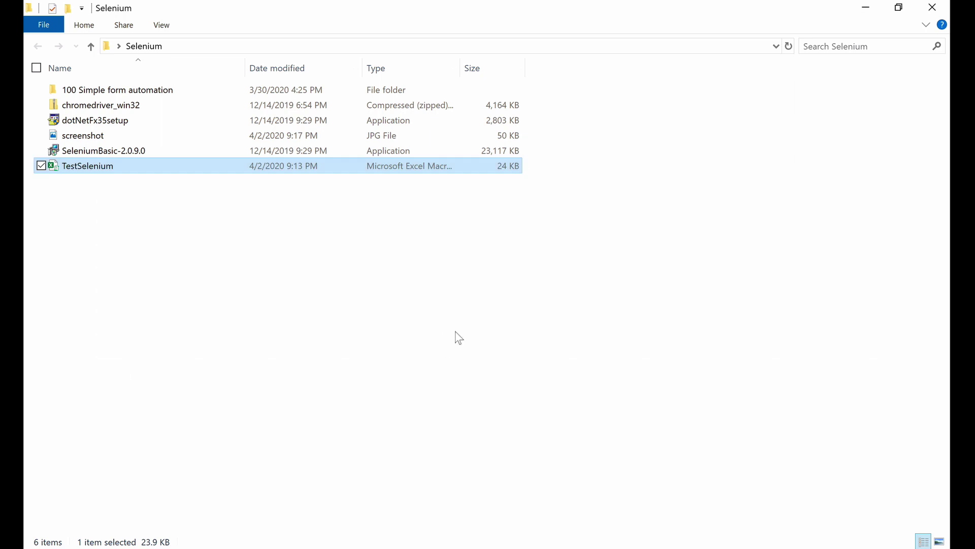
left_click(270, 45)
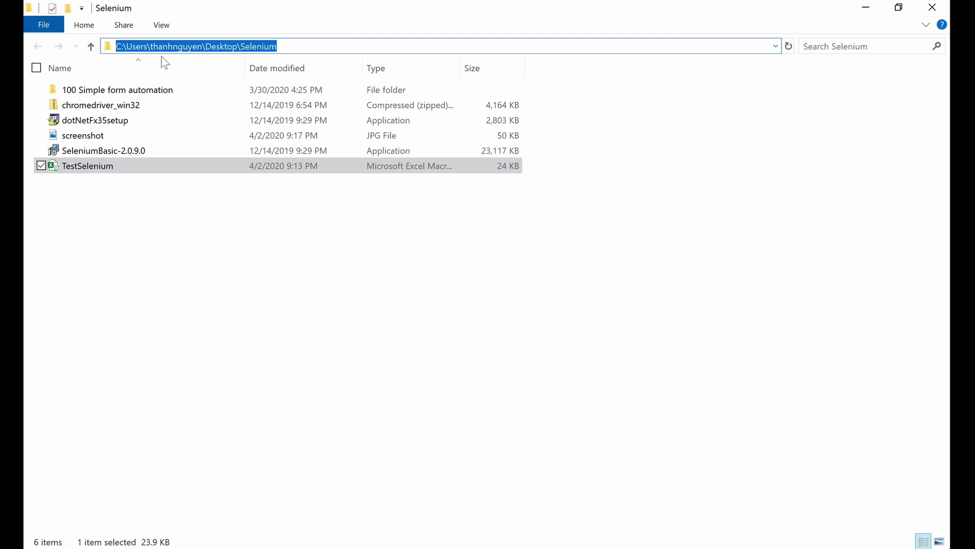
key("alt+Tab")
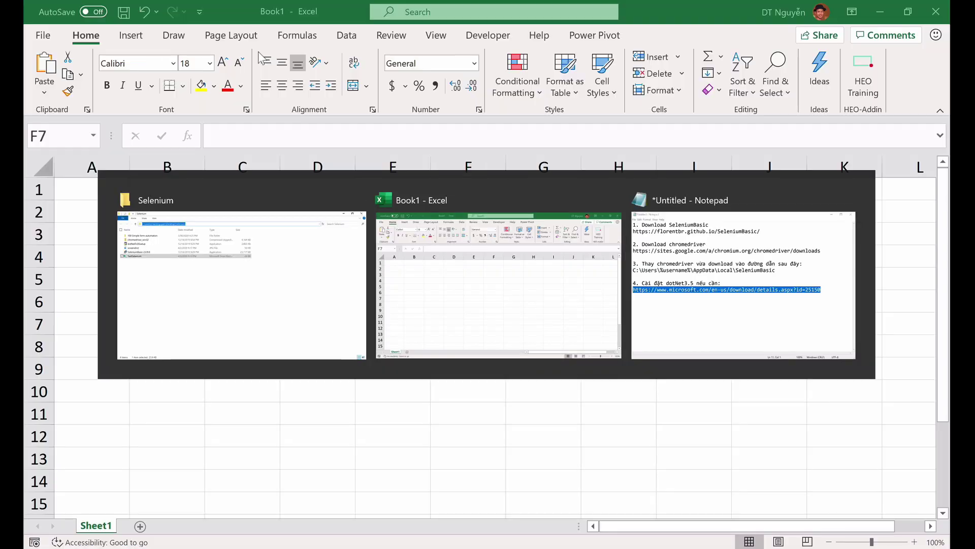
key("alt+Tab")
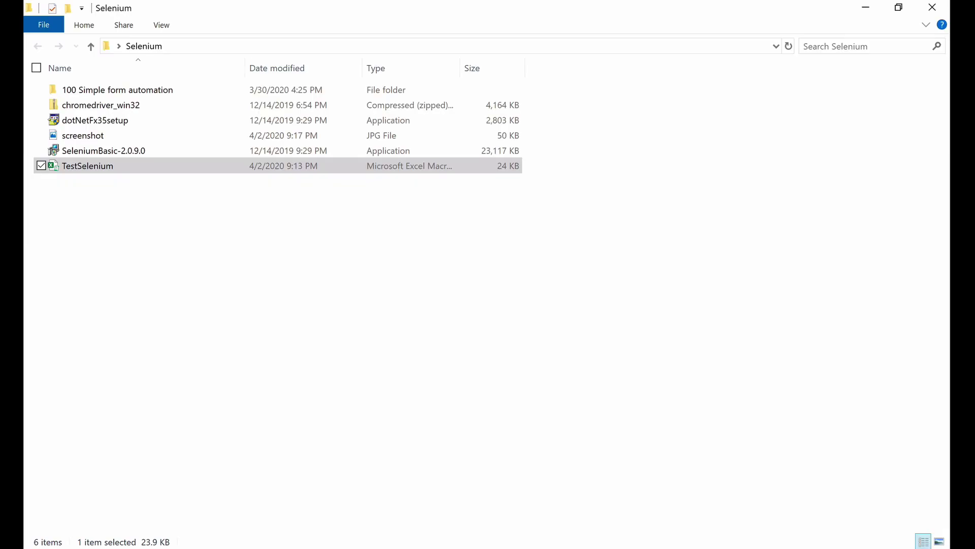
key("alt+Tab")
left_click(561, 430)
Step: Replace ThisWorkbook.Path with the pasted Desktop\Selenium path, using \ before hinhchup.jpg
key("alt+F11")
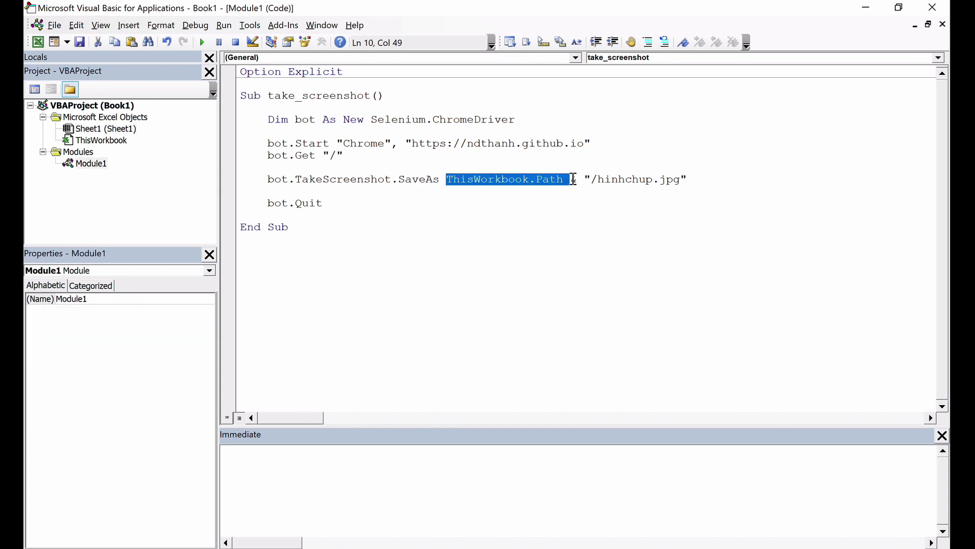
mouse_move(449, 180)
left_mouse_down()
mouse_move(576, 180)
mouse_move(447, 180)
left_mouse_up()
key("BackSpace")
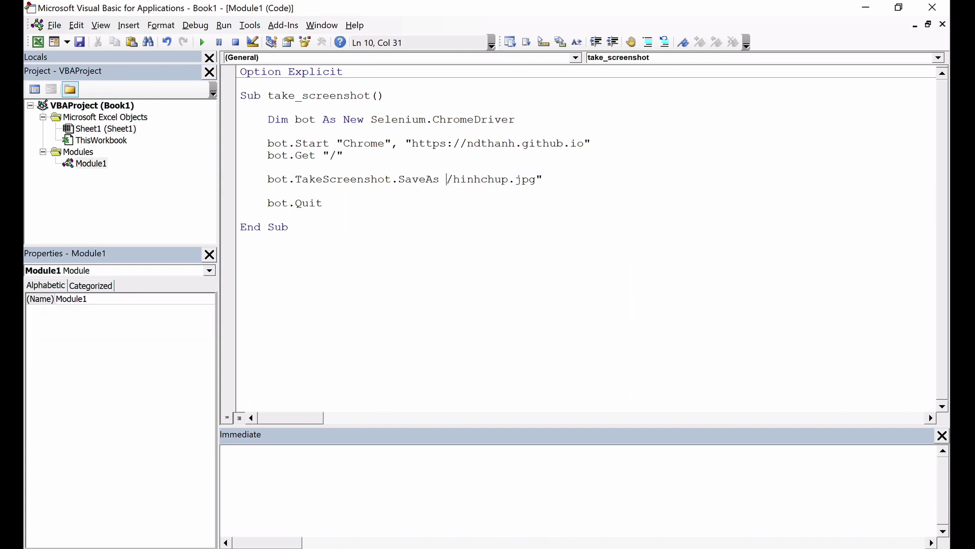
type("\"")
type("C:\\Users\\thanhnguyen\\Desktop\\Selenium")
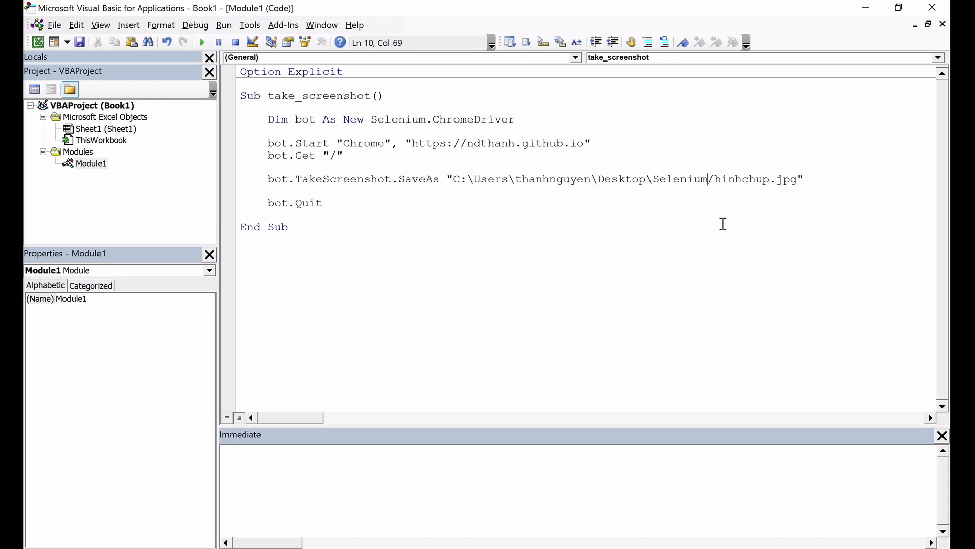
key("shift+Right")
type("\\")
left_click_drag(714, 178, 700, 177)
left_click(720, 205)
left_click(363, 220)
Step: Back in the workbook, draw a Rectangle shape over cells B2 to D5
left_click(867, 9)
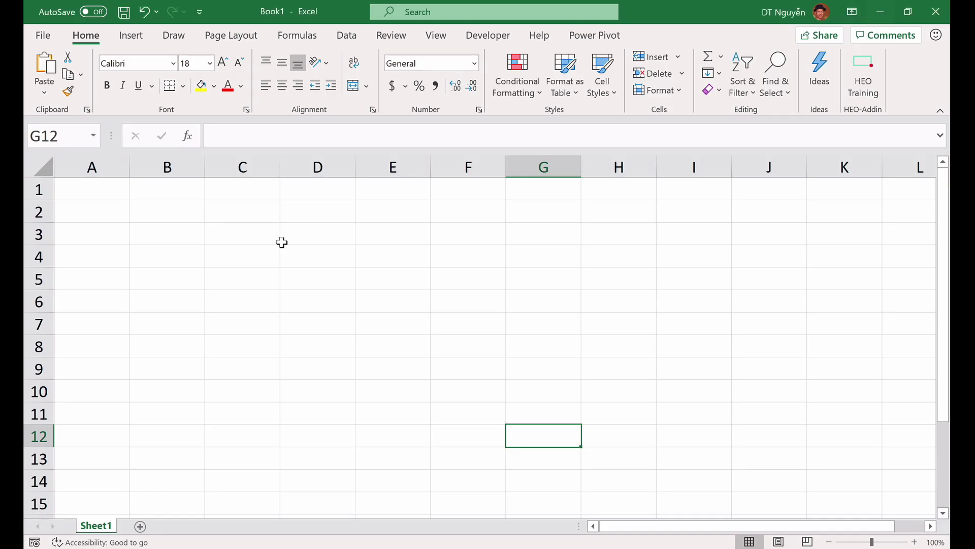
left_click_drag(143, 206, 290, 339)
left_click(295, 345)
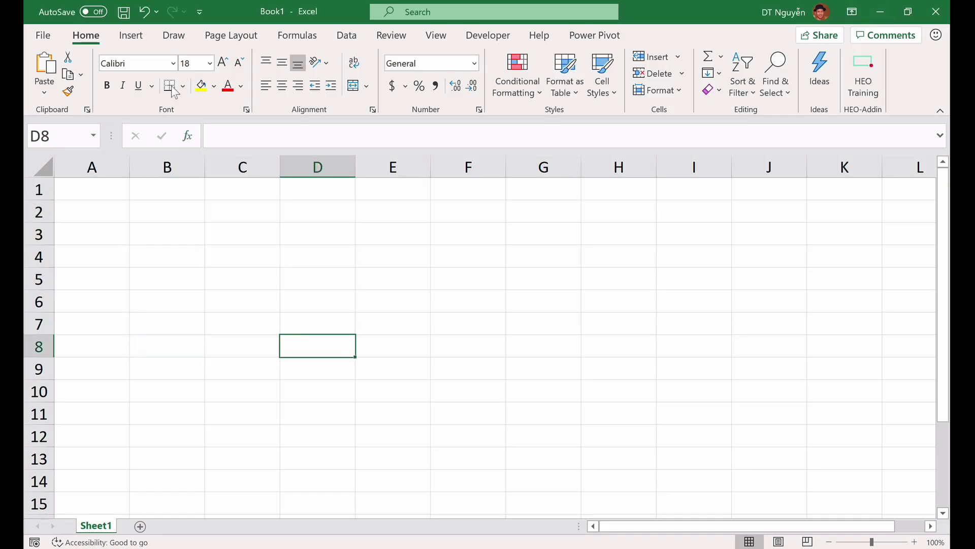
left_click(131, 40)
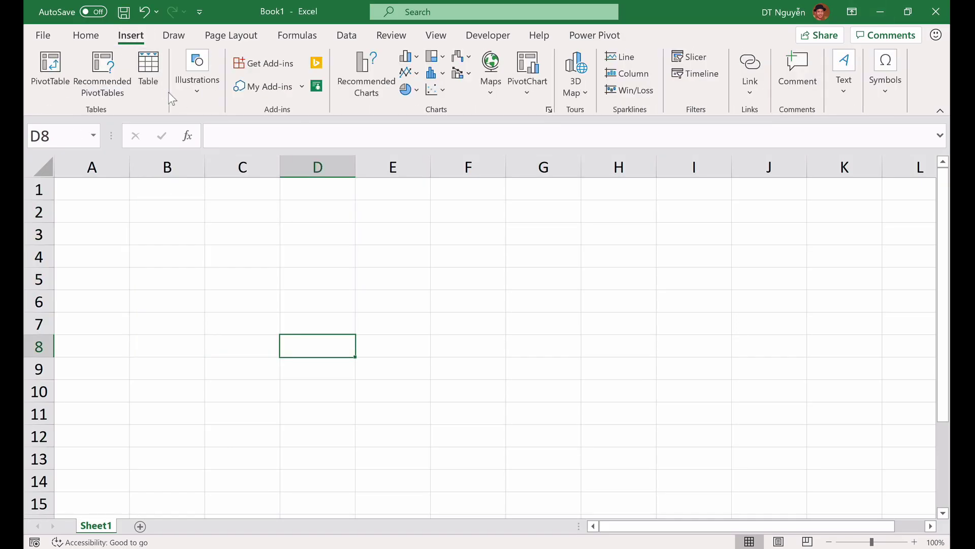
left_click(207, 94)
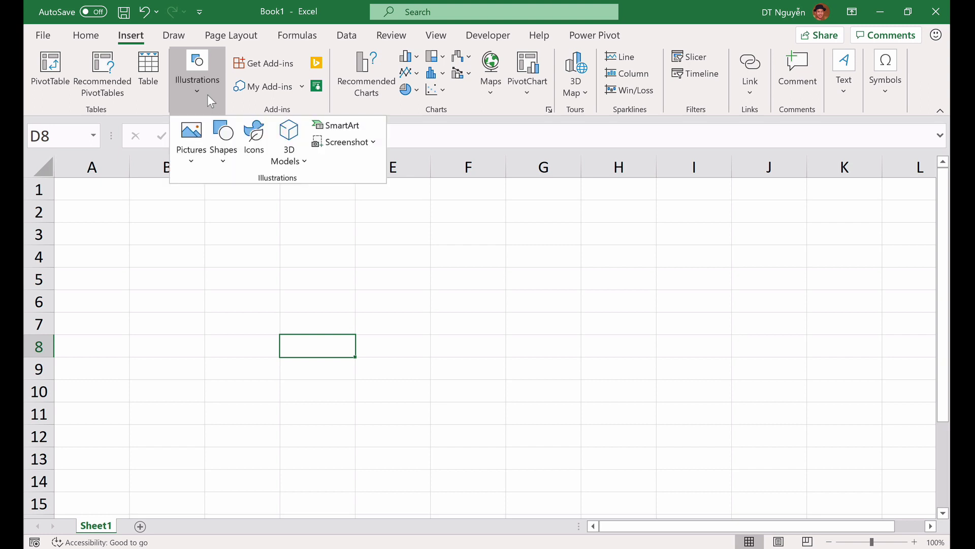
left_click(225, 154)
left_click(252, 213)
left_click_drag(189, 212, 329, 274)
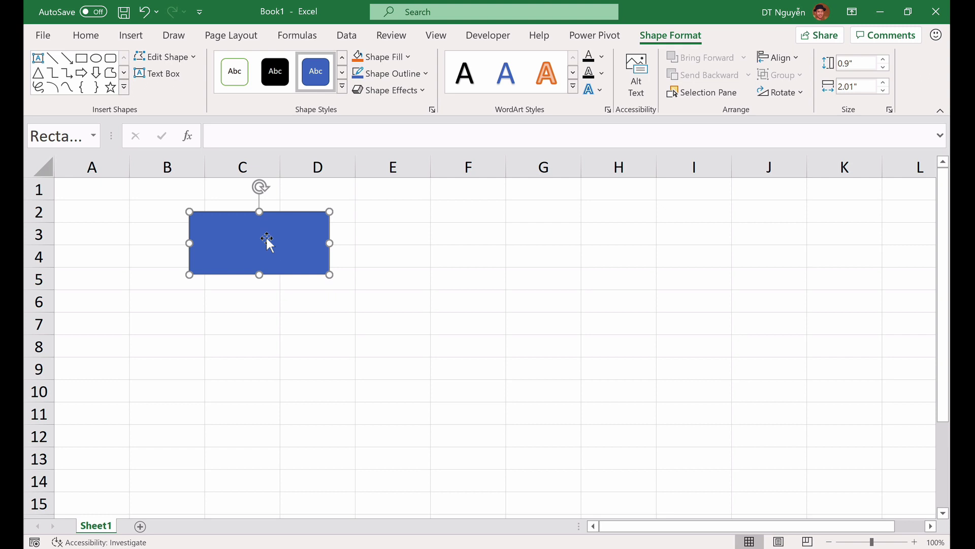
Step: Assign the take_screenshot macro to the rectangle
right_click(268, 242)
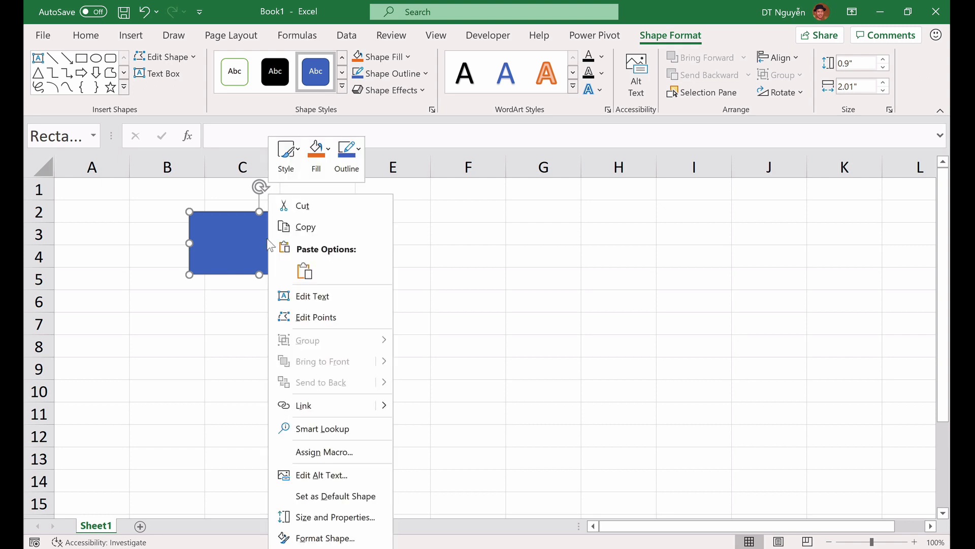
left_click(343, 450)
left_click(247, 314)
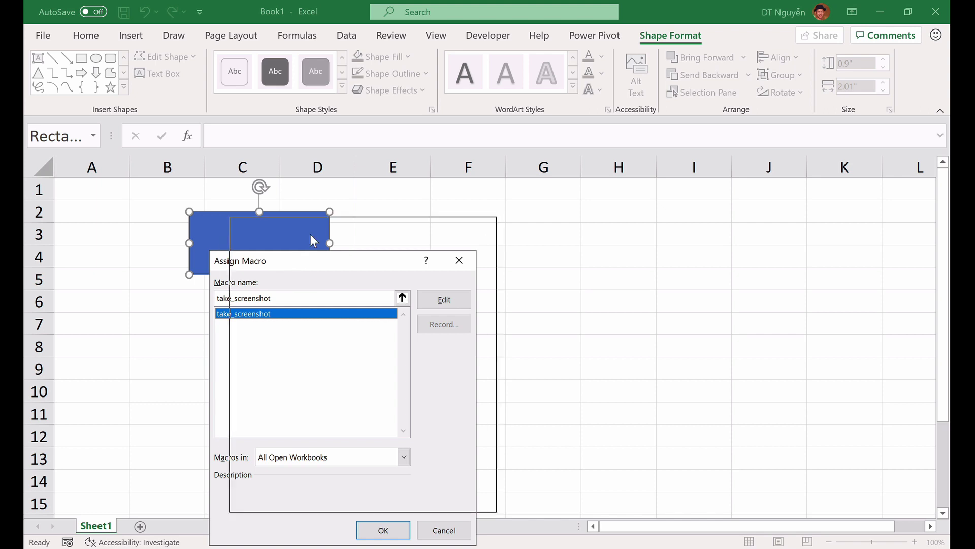
left_click_drag(289, 267, 334, 182)
left_click(437, 448)
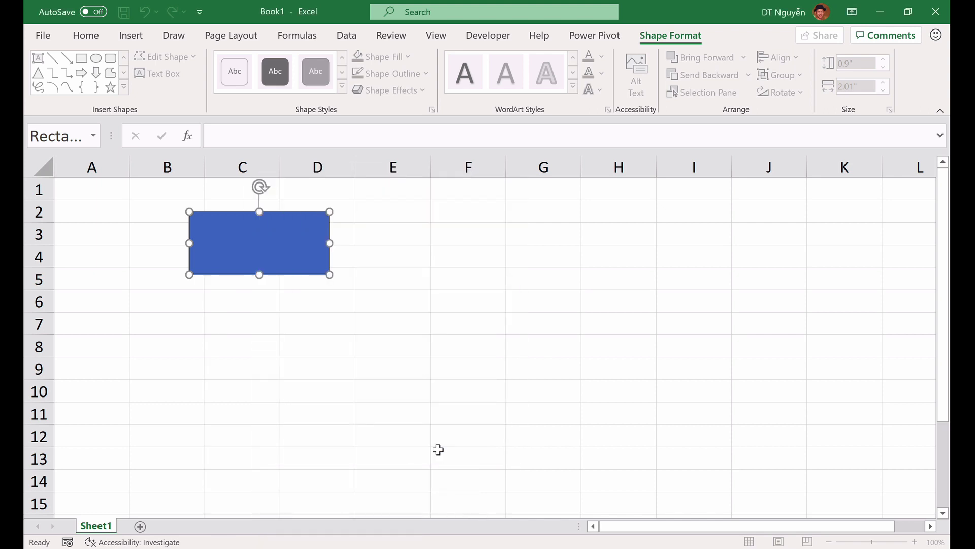
left_click(438, 263)
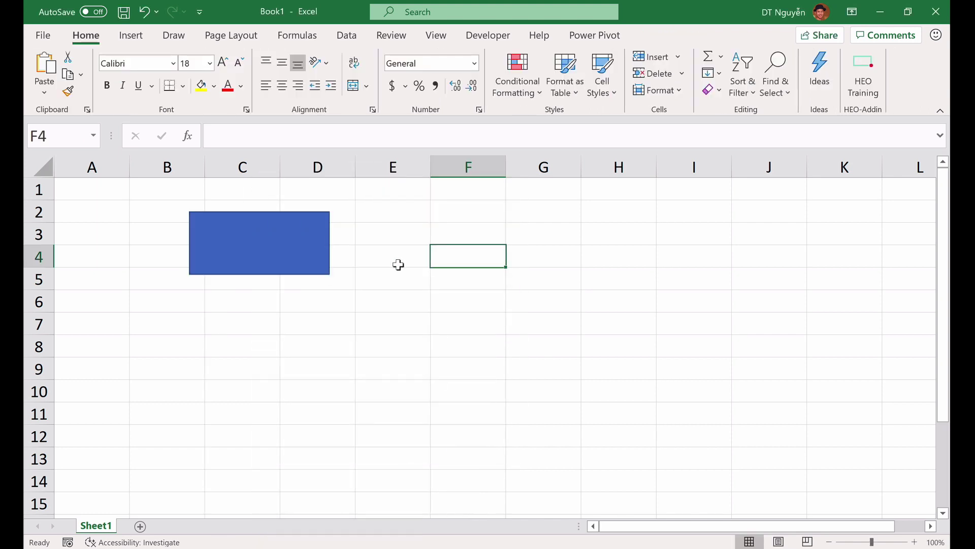
Step: Click the blue rectangle button to run take_screenshot and save hinhchup.jpg
left_click(299, 253)
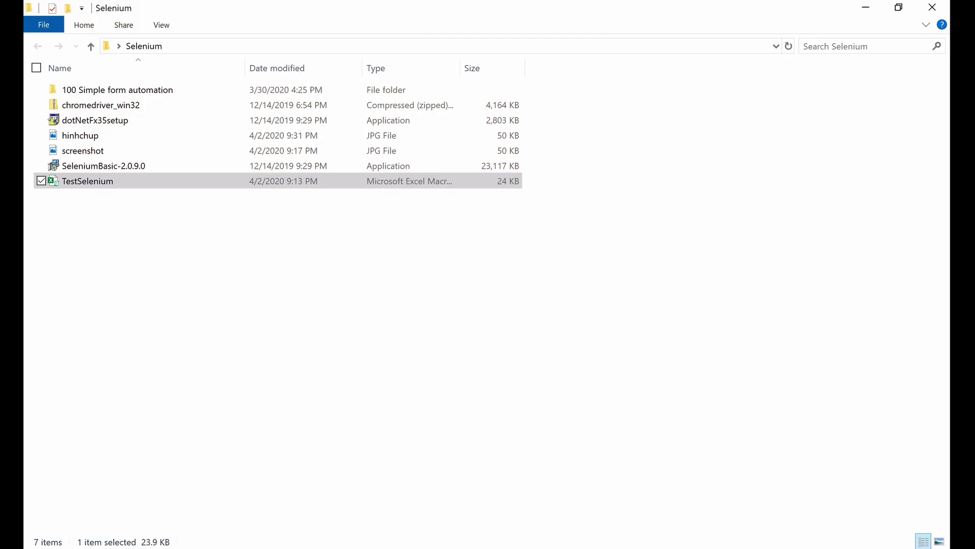
left_click(94, 135)
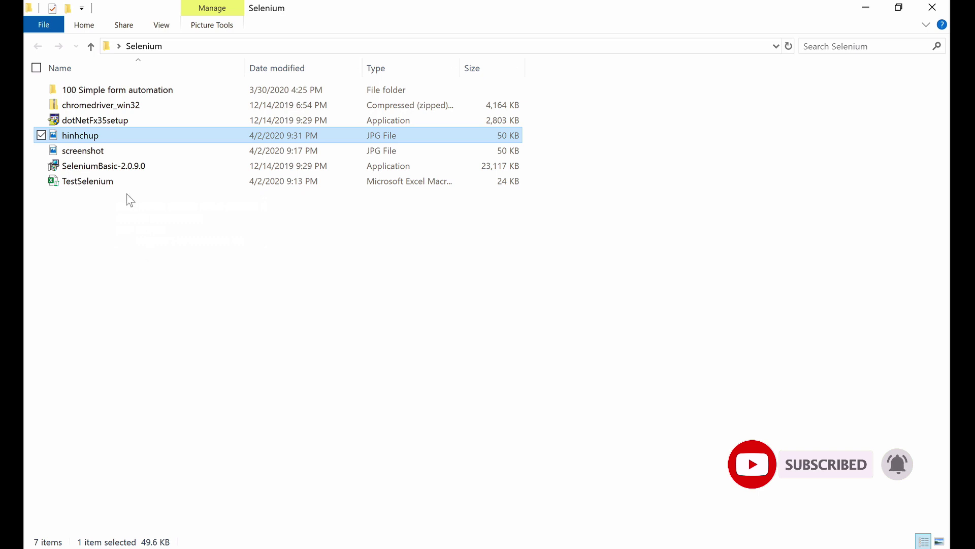
double_click(99, 135)
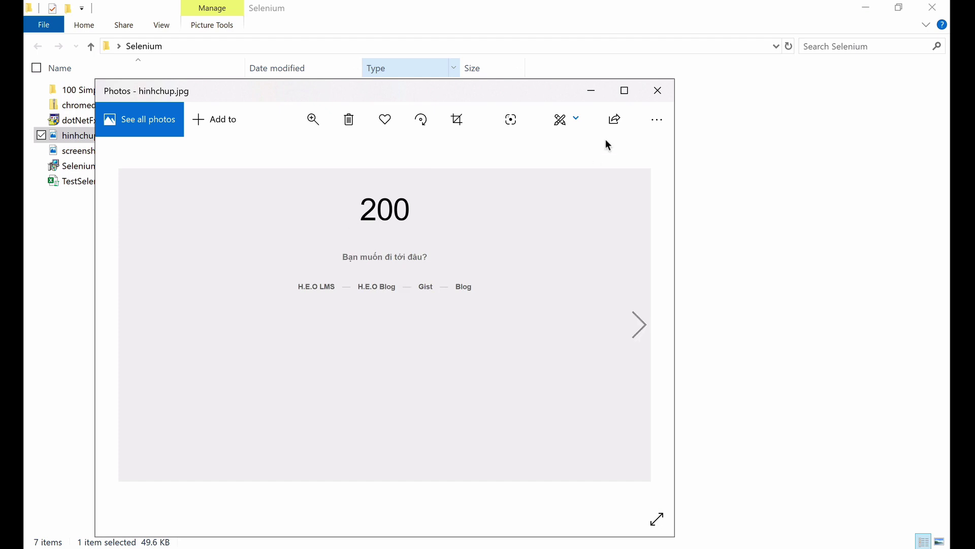
left_click(658, 90)
left_click(480, 322)
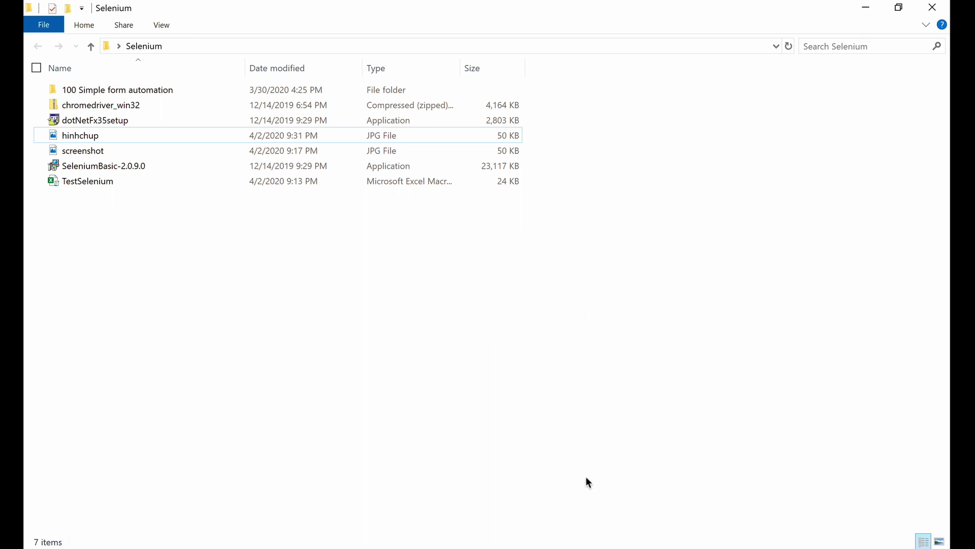
left_click(477, 546)
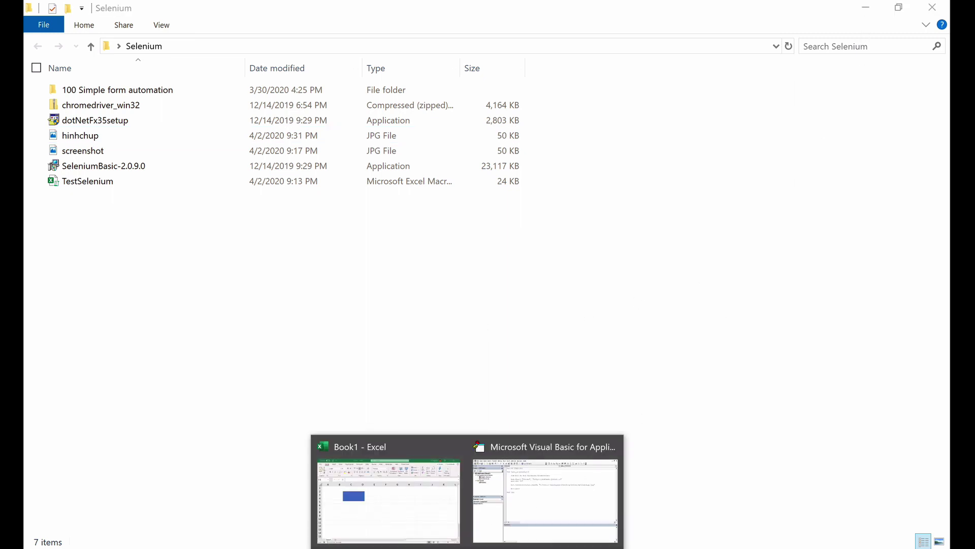
Step: Return to the VBA editor showing the take_screenshot code in Module1
left_click(528, 492)
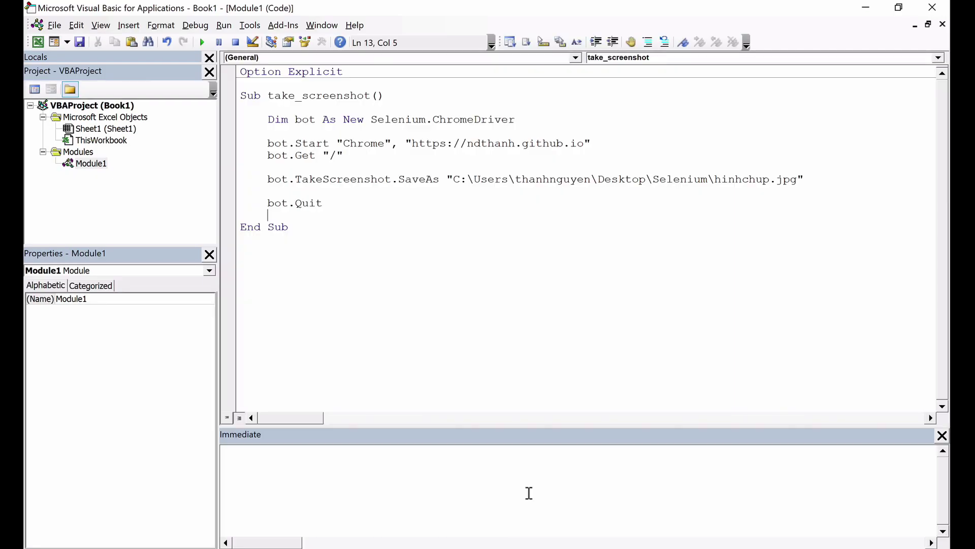